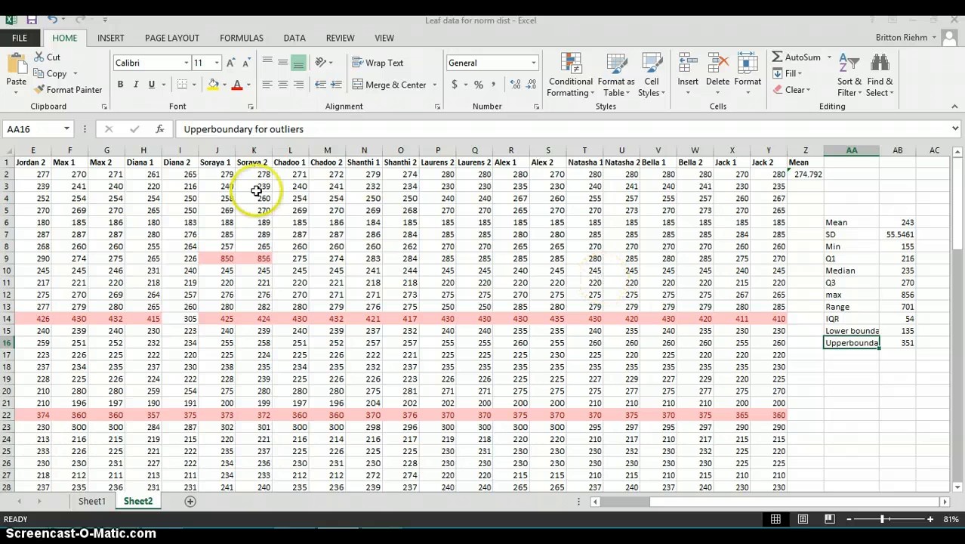
# Correct the label in AA16 to "Upper boundary for outliers" and look over the highlighted outliers in the data.
pyautogui.click(210, 129)
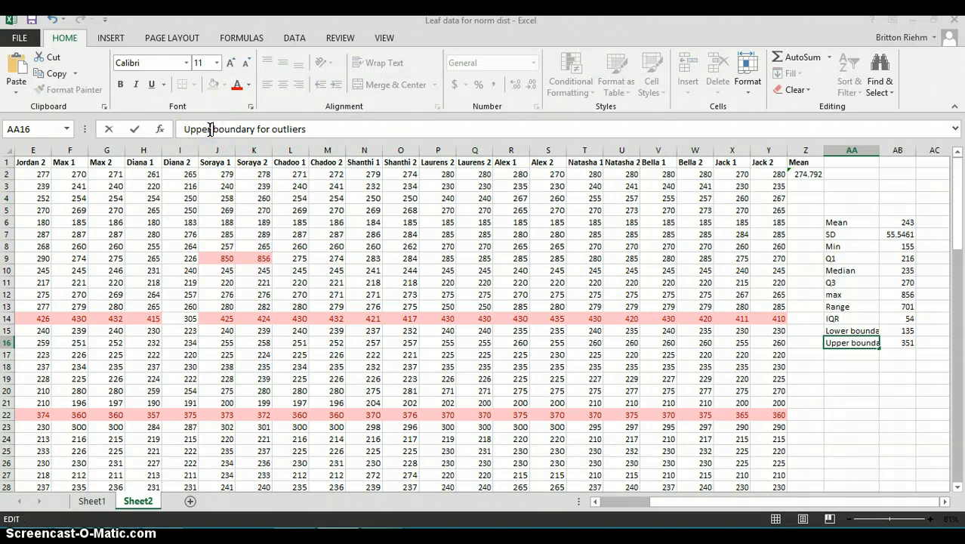
pyautogui.click(310, 130)
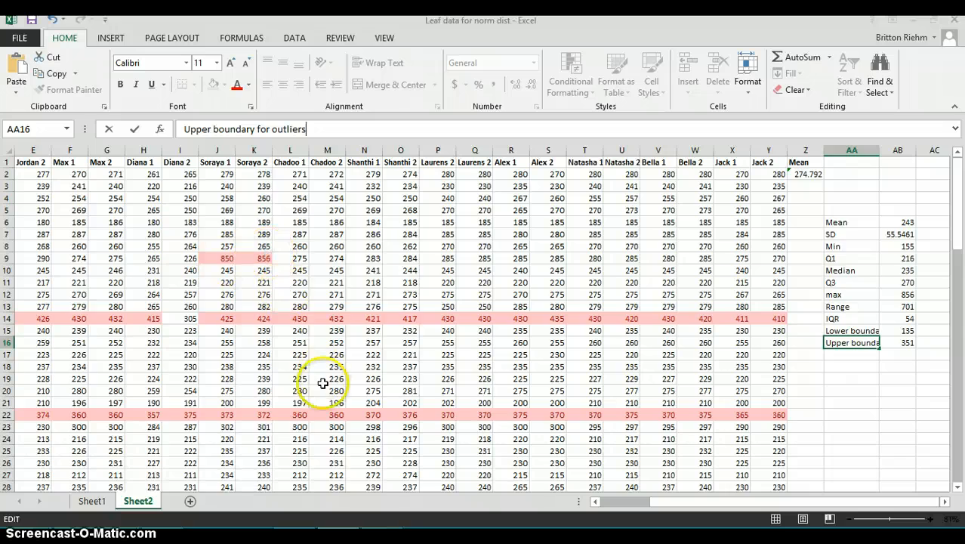
pyautogui.scroll(-8, 323, 384)
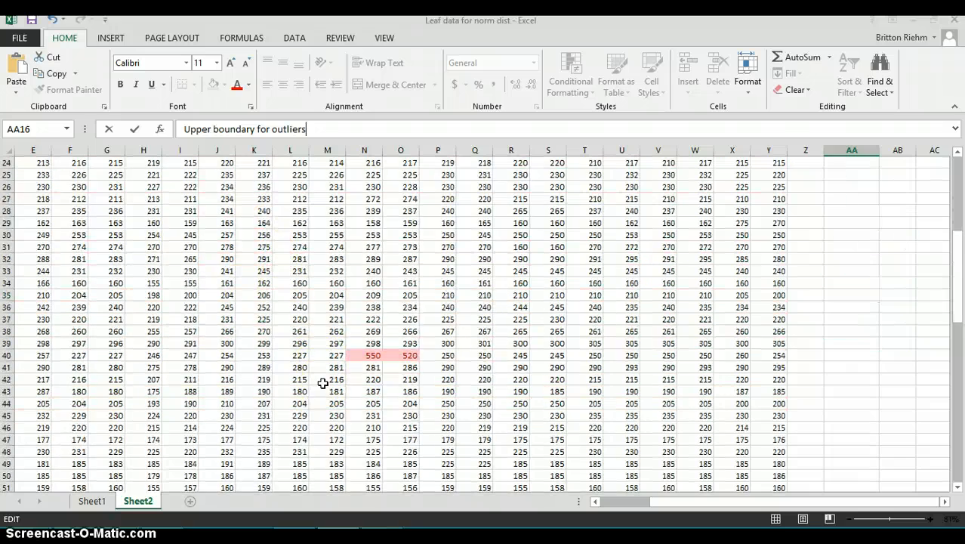
pyautogui.scroll(5, 386, 316)
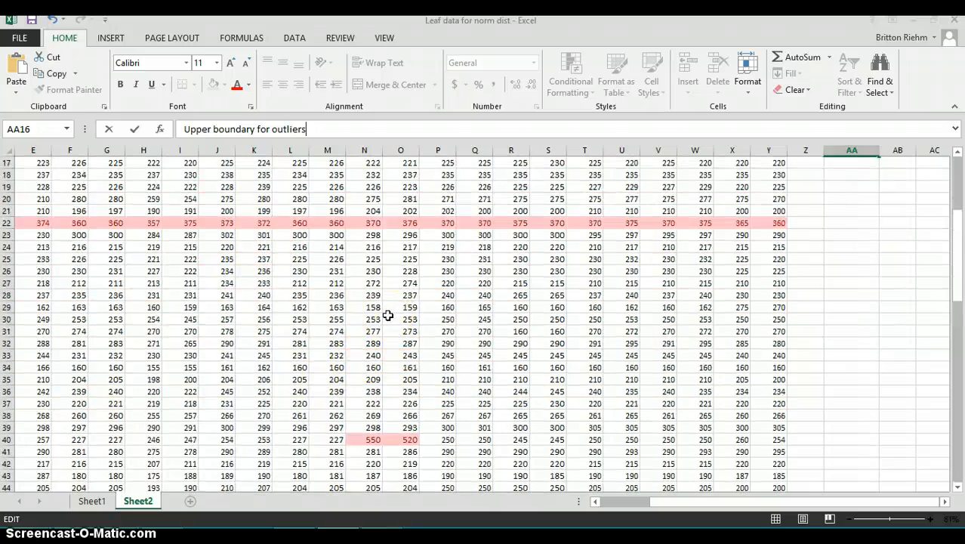
pyautogui.scroll(3, 386, 316)
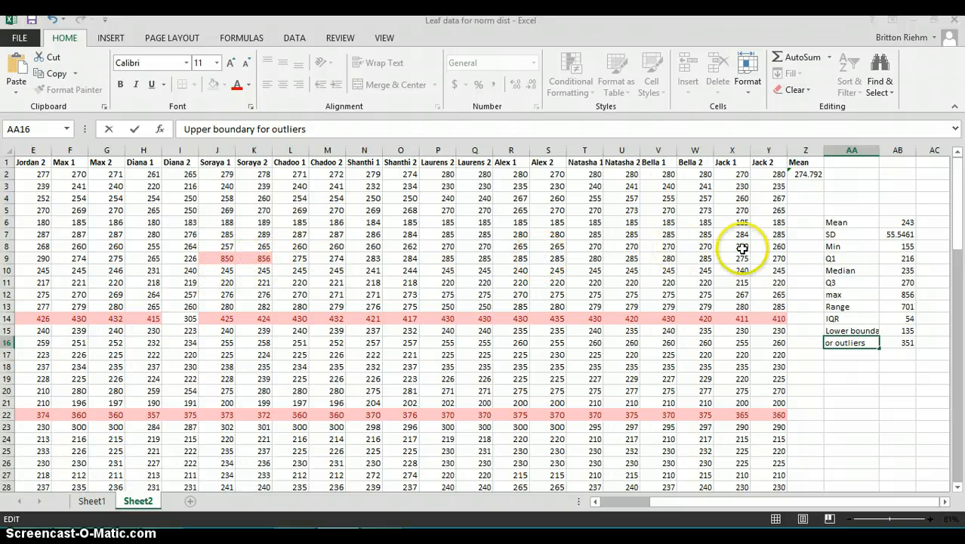
# Open the mean formula in Z2 for editing and read the help article on the AVERAGEIFS function.
pyautogui.click(806, 174)
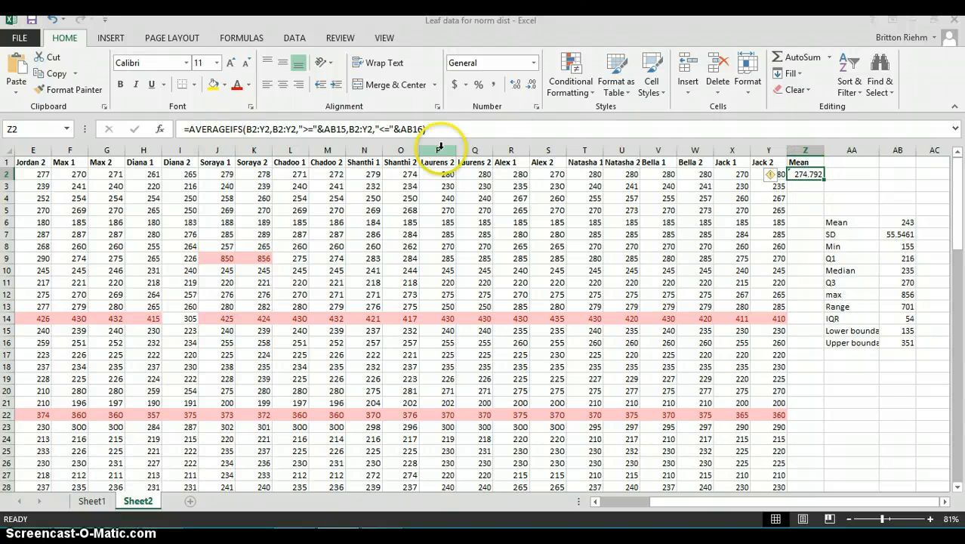
pyautogui.click(367, 130)
pyautogui.moveTo(368, 129); pyautogui.dragTo(173, 129)
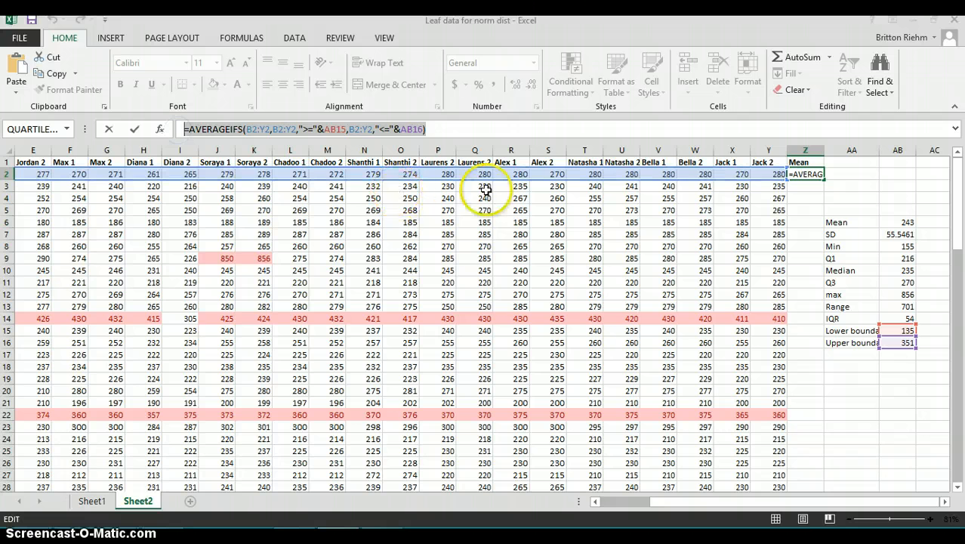
pyautogui.click(473, 129)
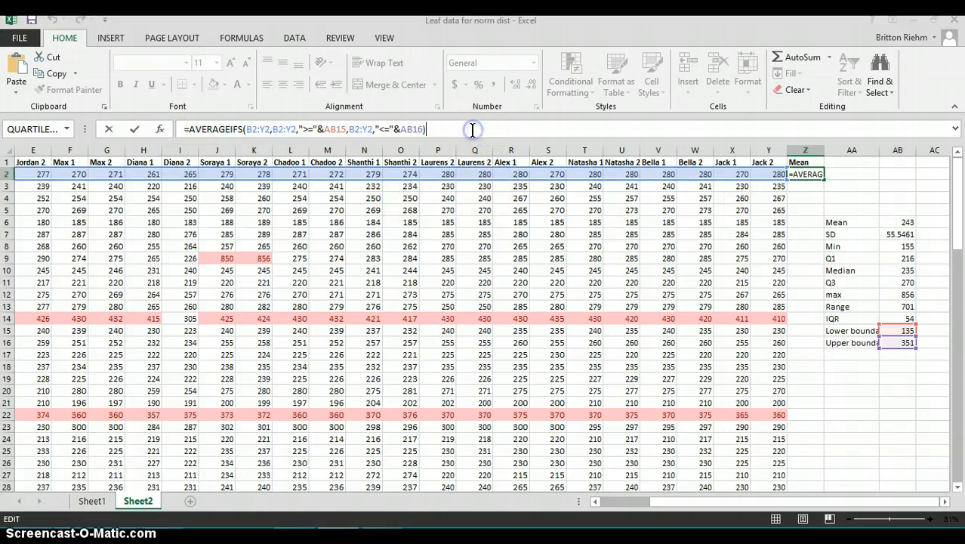
pyautogui.click(208, 130)
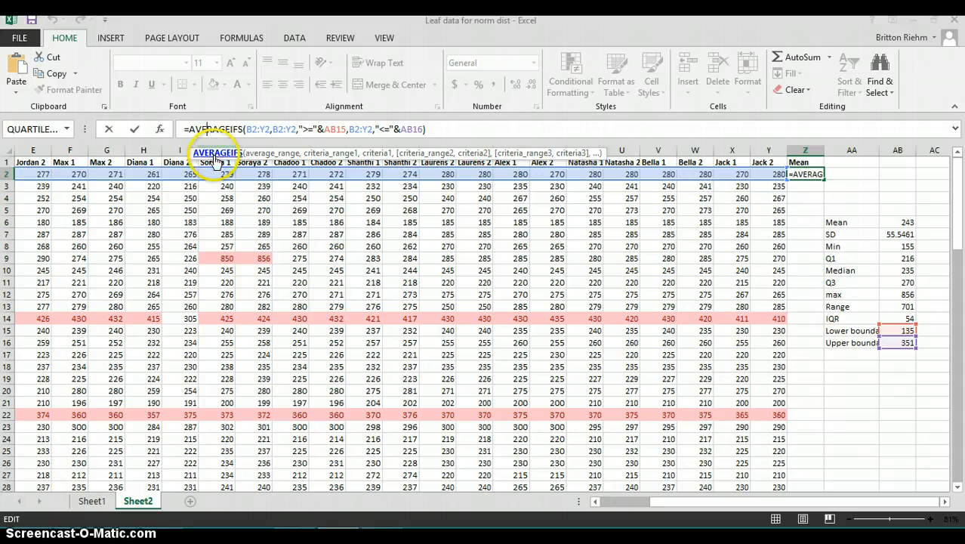
pyautogui.click(213, 154)
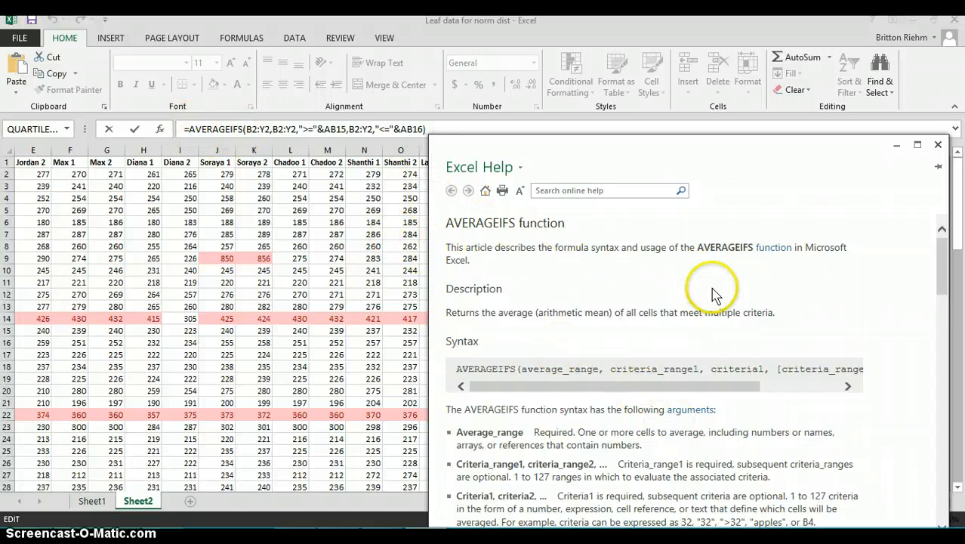
pyautogui.moveTo(940, 286)
pyautogui.mouseDown()
pyautogui.moveTo(948, 306)
pyautogui.moveTo(945, 287)
pyautogui.mouseUp()
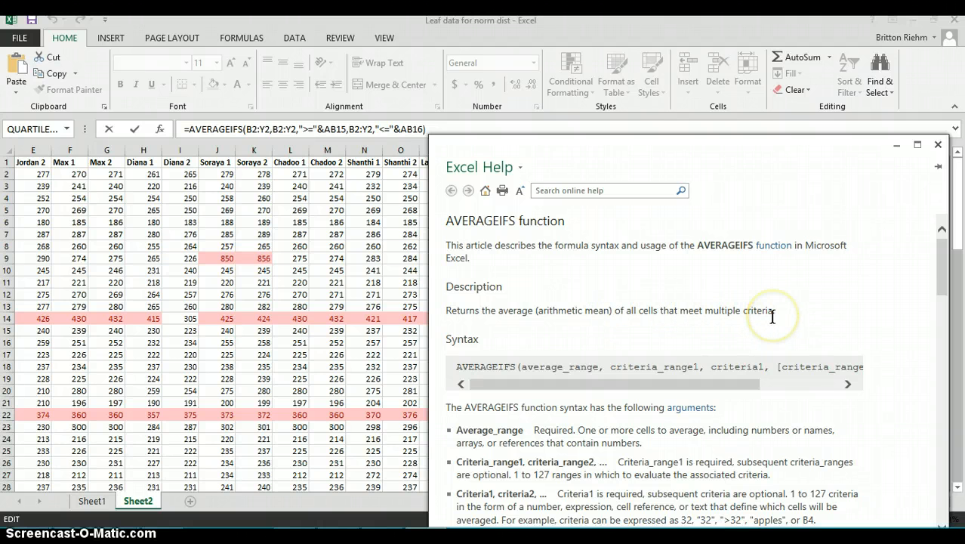
pyautogui.click(937, 144)
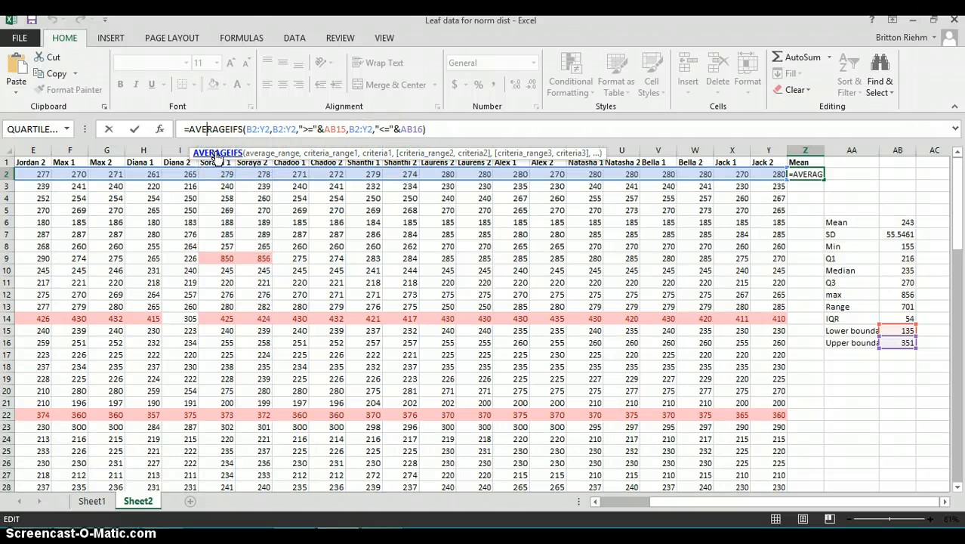
# Examine the average range, first criteria range and first criterion in the AVERAGEIFS formula of Z2.
pyautogui.click(268, 153)
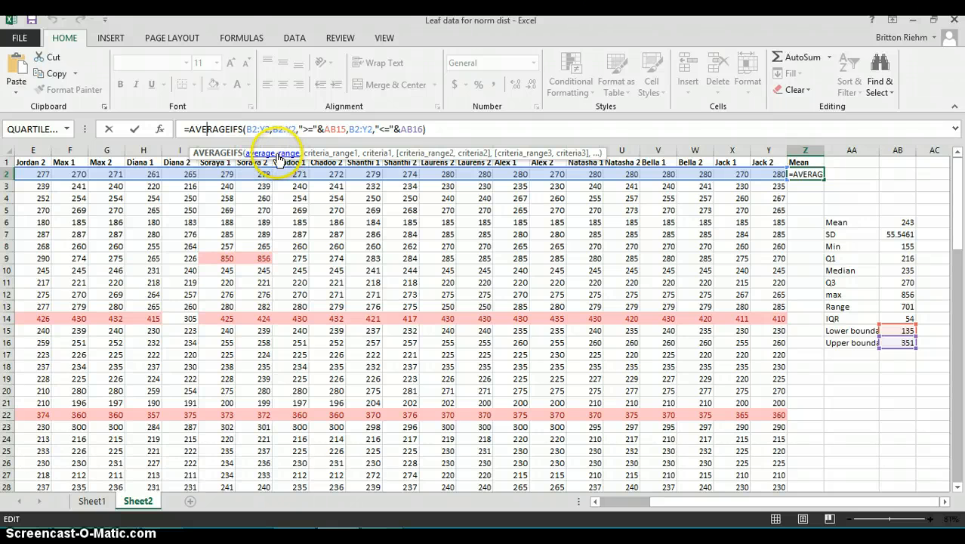
pyautogui.click(257, 130)
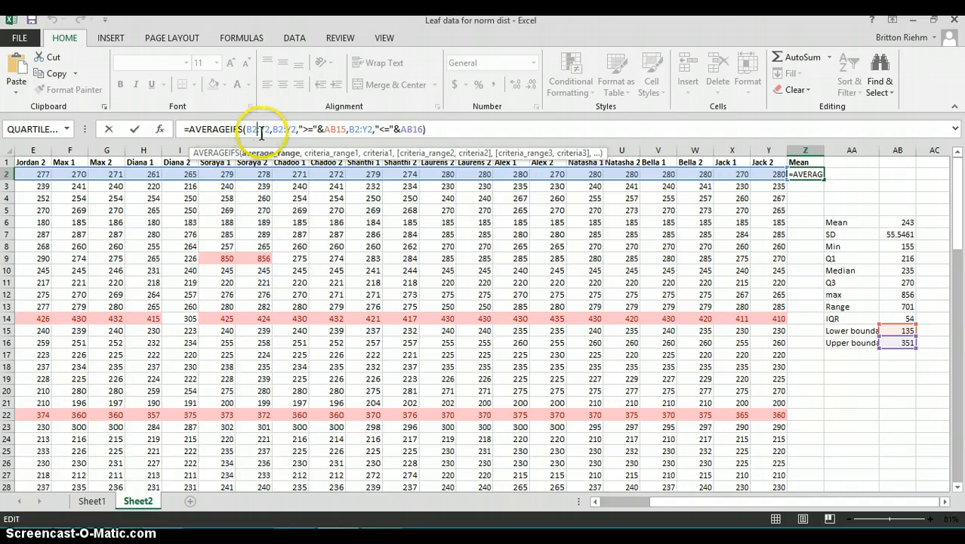
pyautogui.click(286, 131)
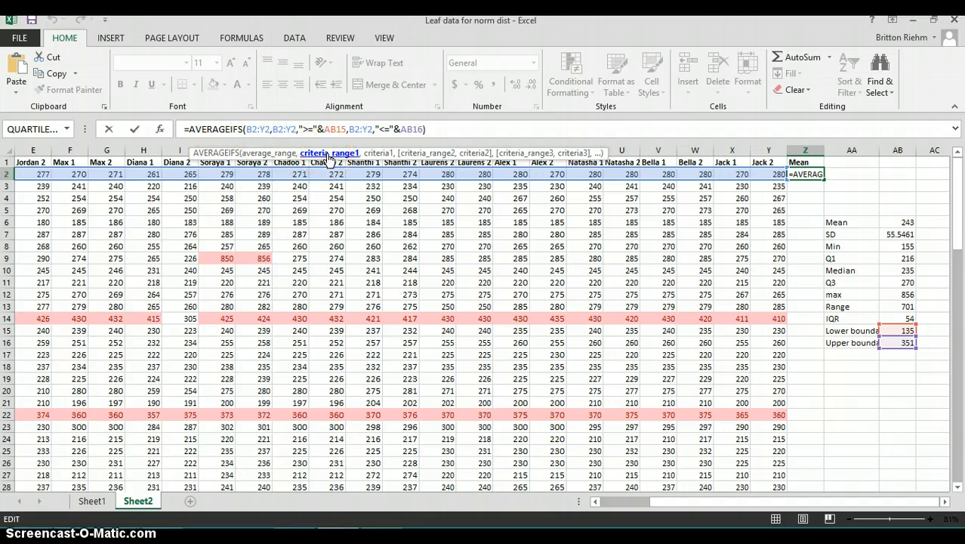
pyautogui.click(375, 154)
pyautogui.click(380, 155)
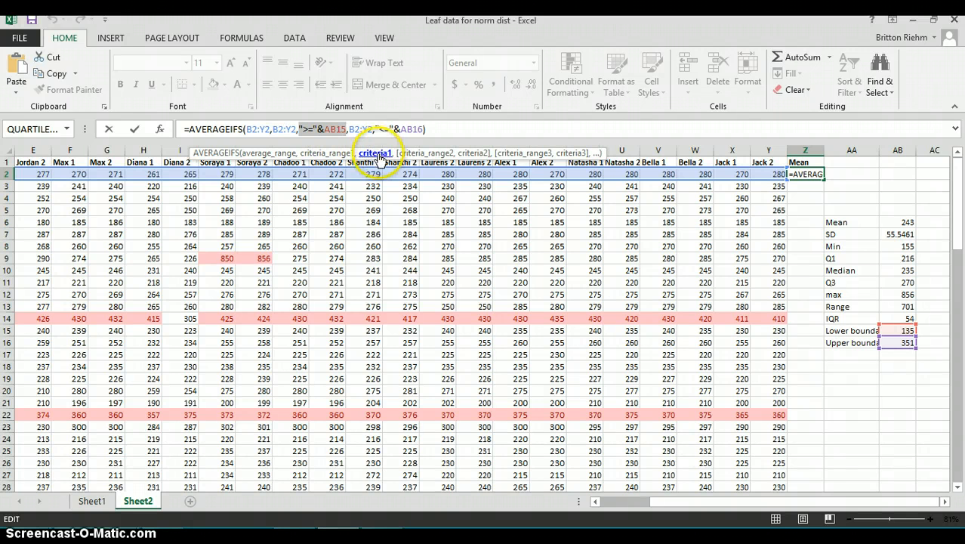
pyautogui.click(301, 130)
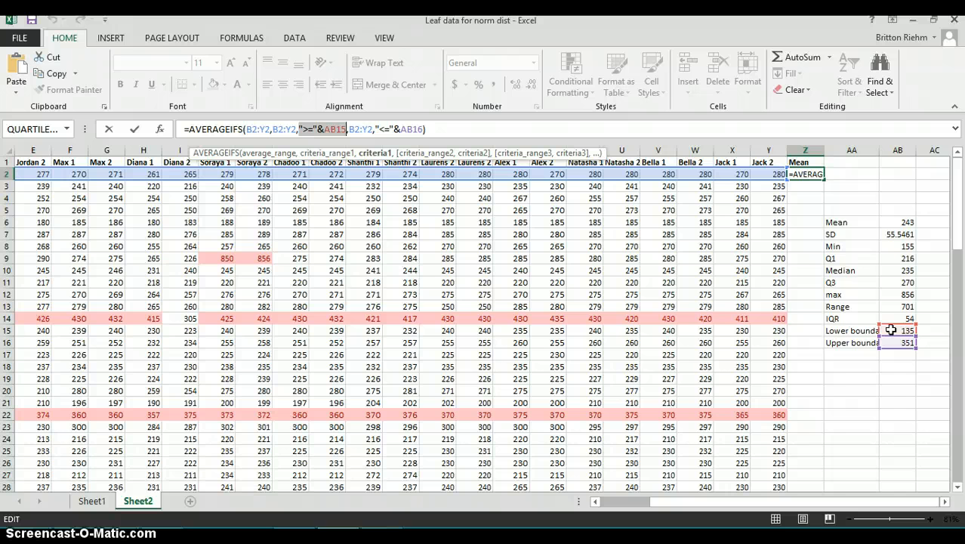
# Examine the second criteria range and second criterion of the AVERAGEIFS formula in Z2, and finish editing the cell.
pyautogui.click(360, 129)
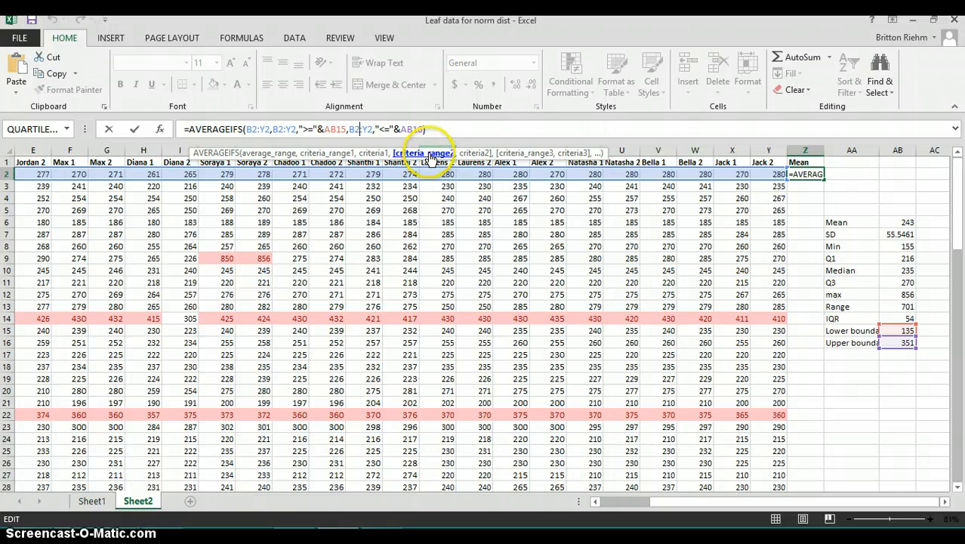
pyautogui.click(387, 130)
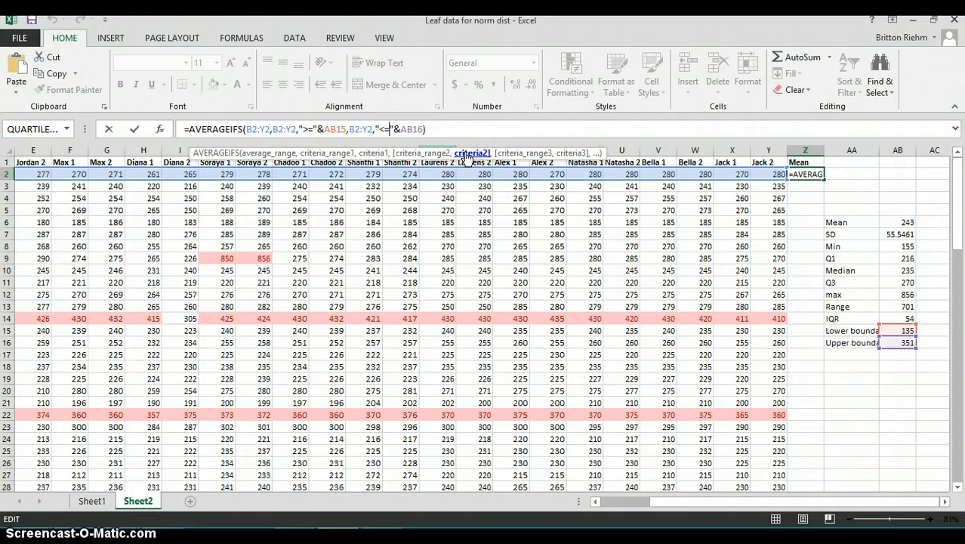
pyautogui.click(389, 129)
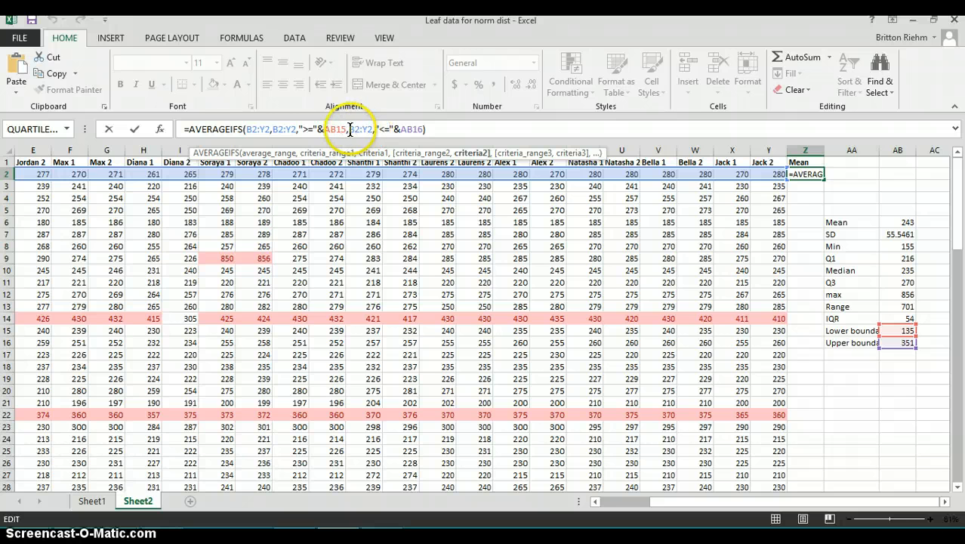
pyautogui.click(234, 130)
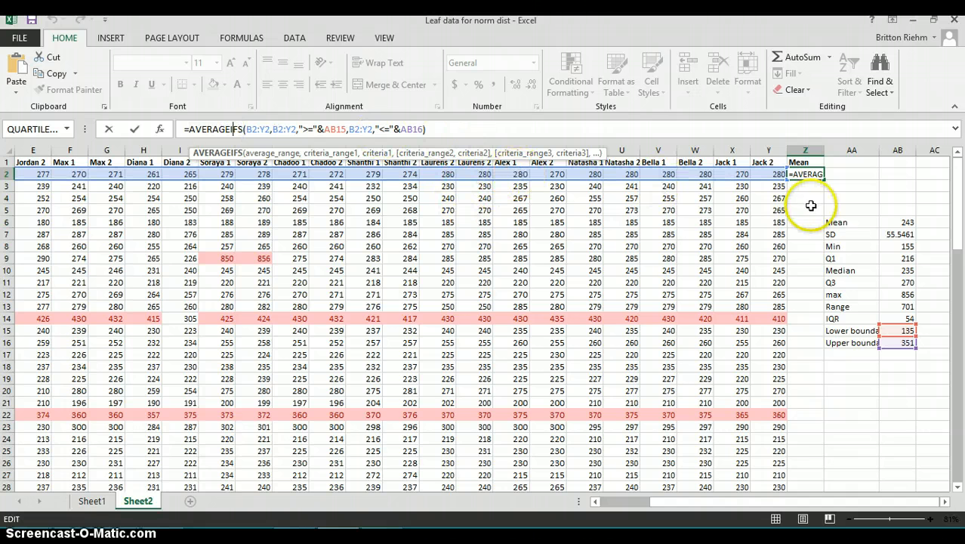
pyautogui.click(506, 129)
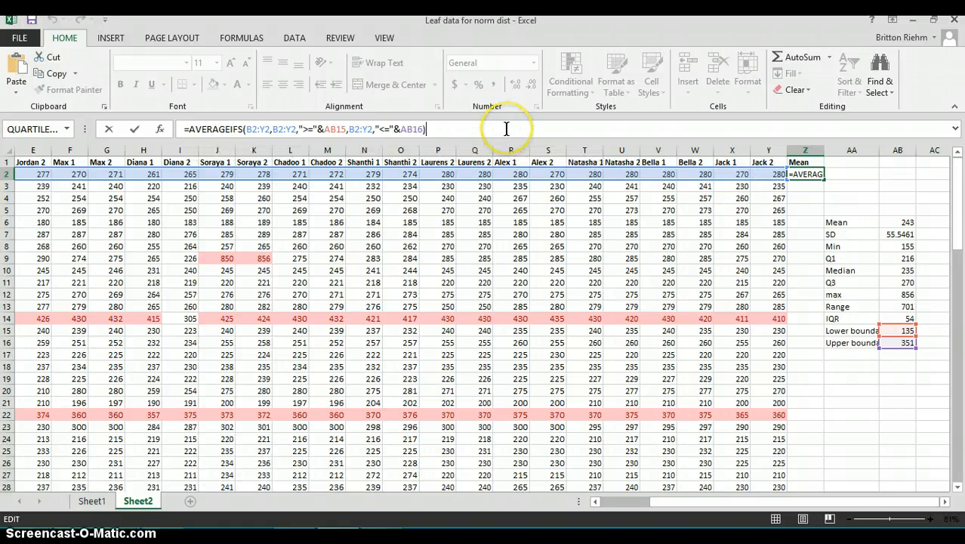
pyautogui.press('Return')
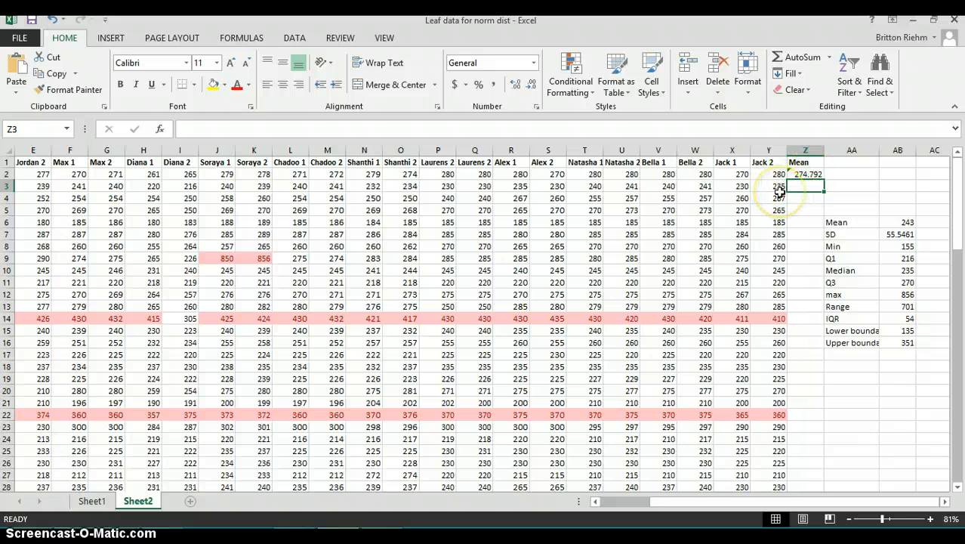
pyautogui.click(809, 174)
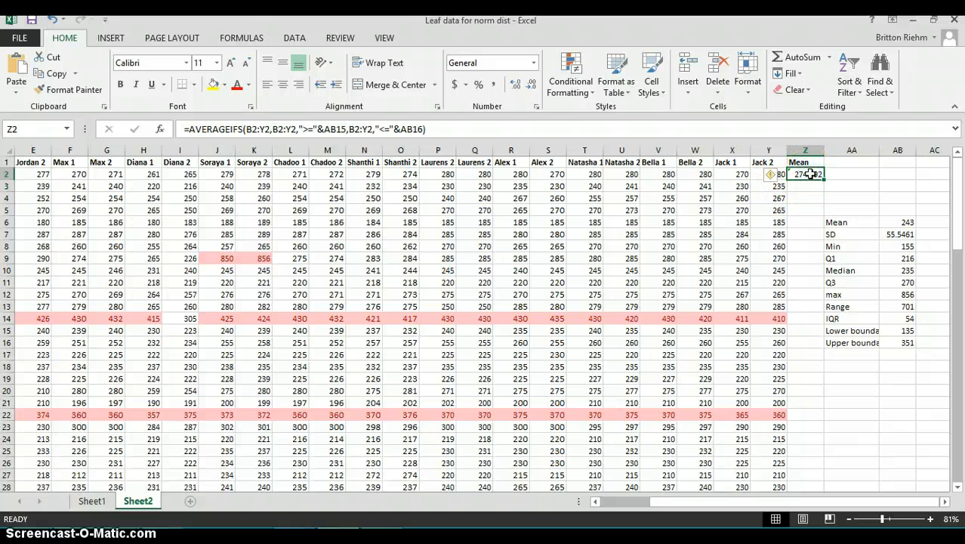
pyautogui.rightClick(809, 175)
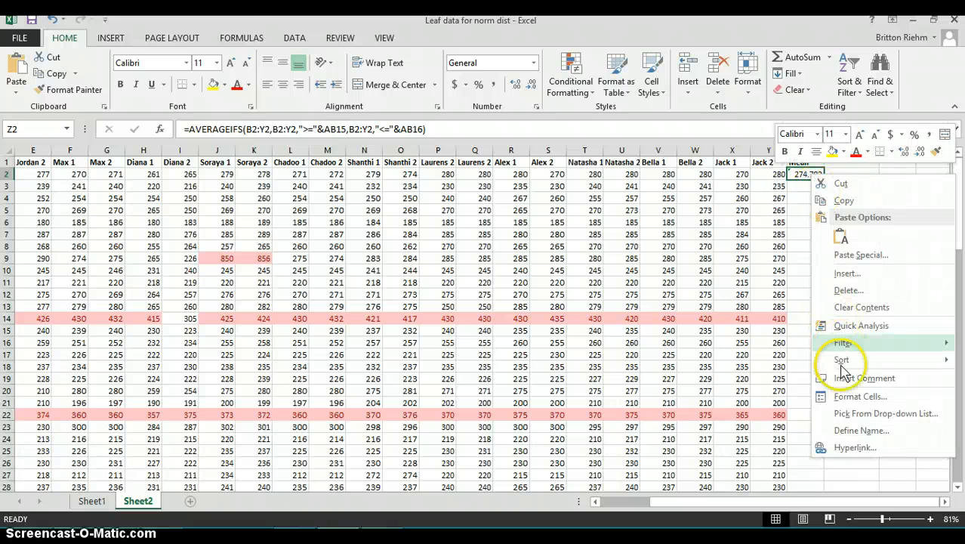
pyautogui.click(840, 396)
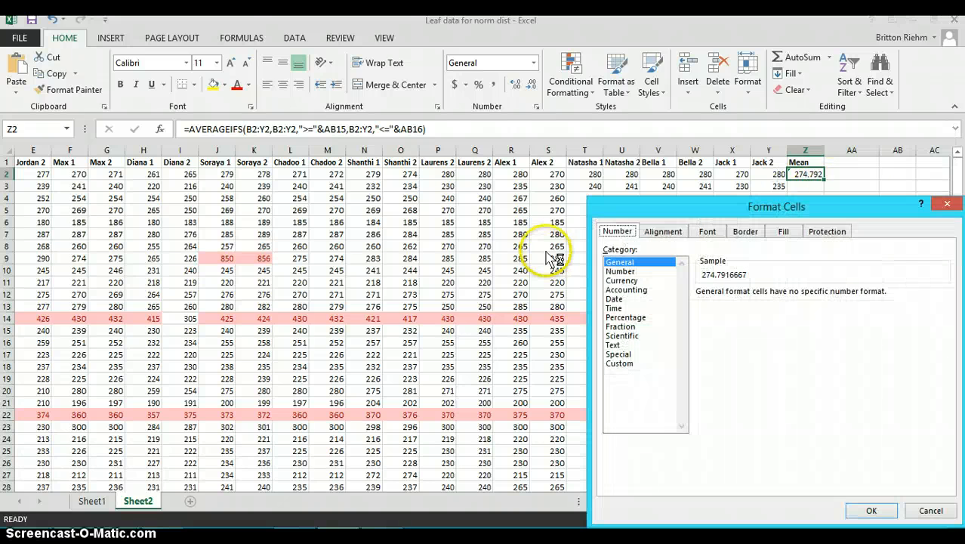
pyautogui.click(613, 273)
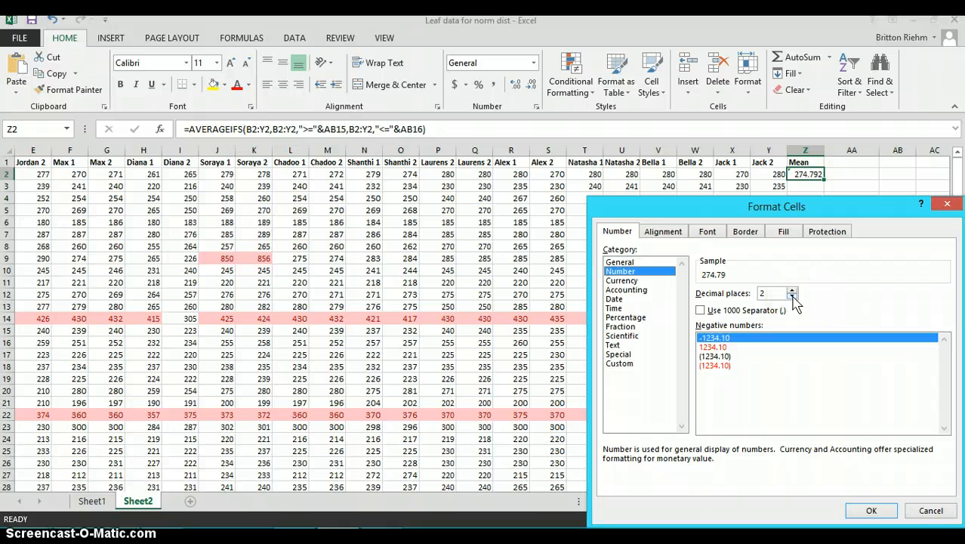
pyautogui.click(923, 512)
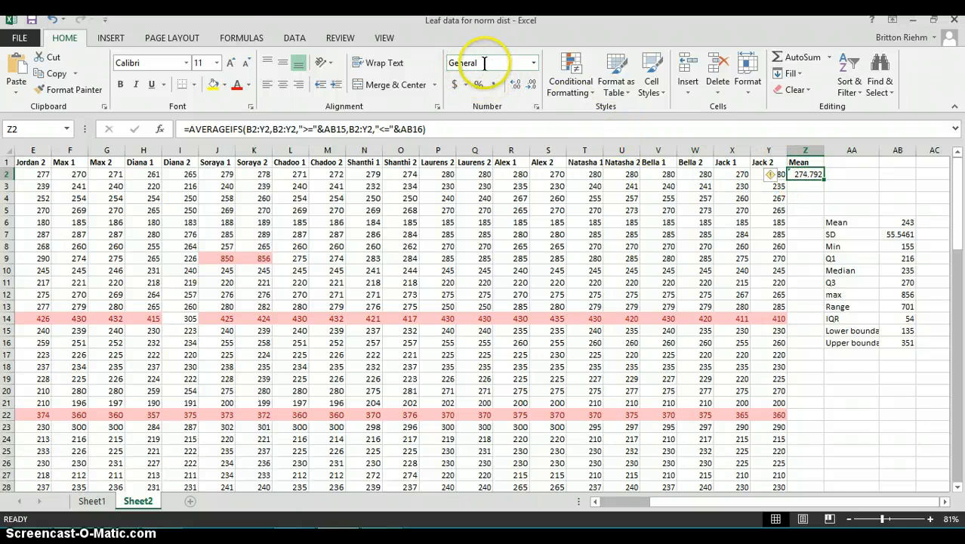
# Format the mean in Z2 as a Number with one decimal place.
pyautogui.click(533, 62)
pyautogui.click(525, 122)
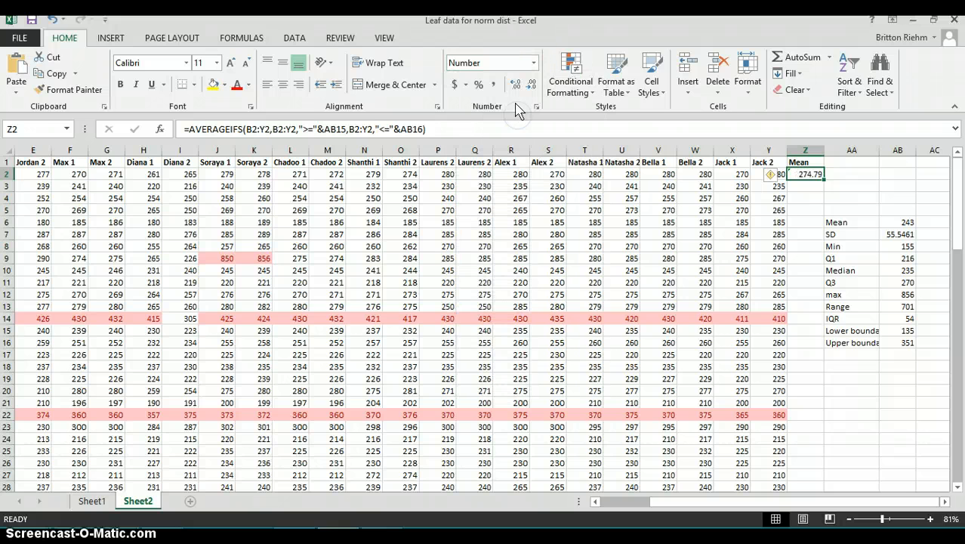
pyautogui.click(517, 86)
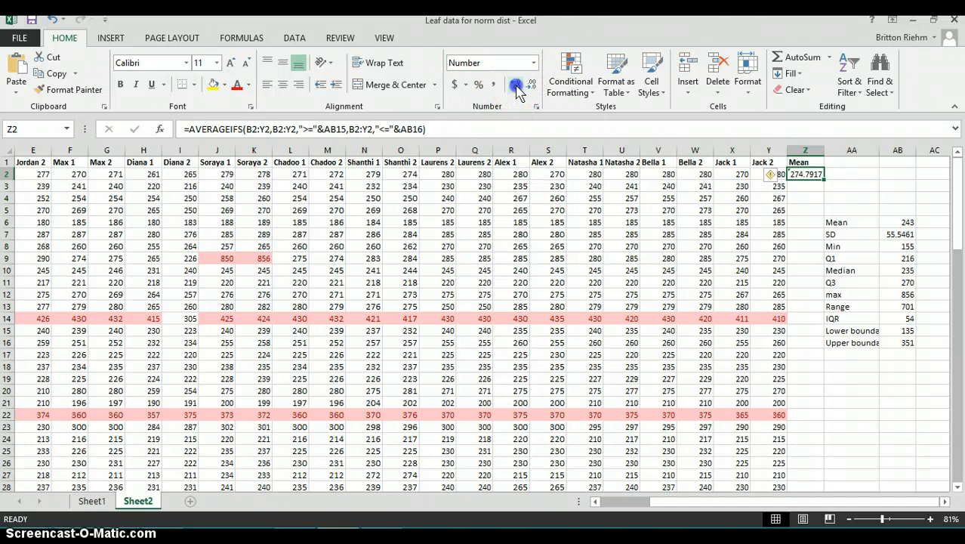
pyautogui.click(532, 88)
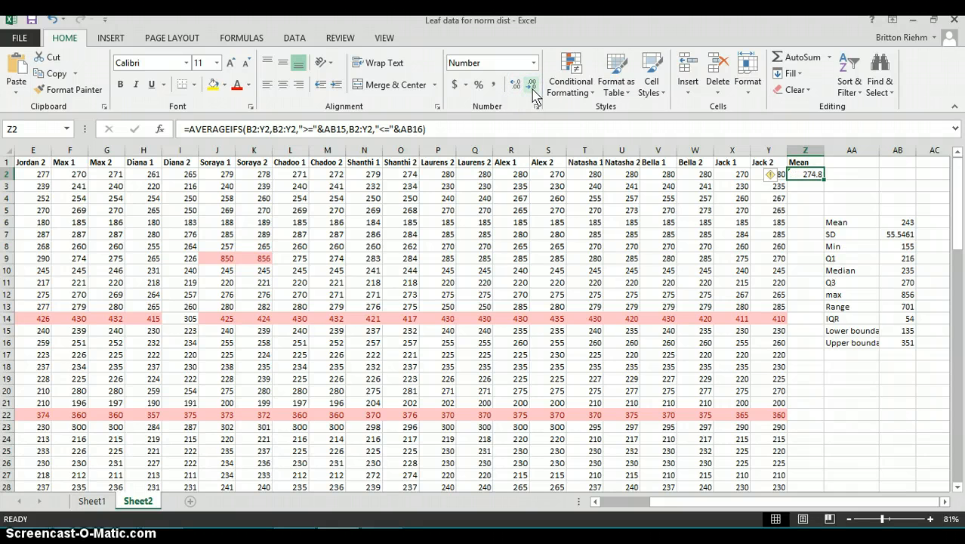
pyautogui.click(784, 199)
pyautogui.click(436, 173)
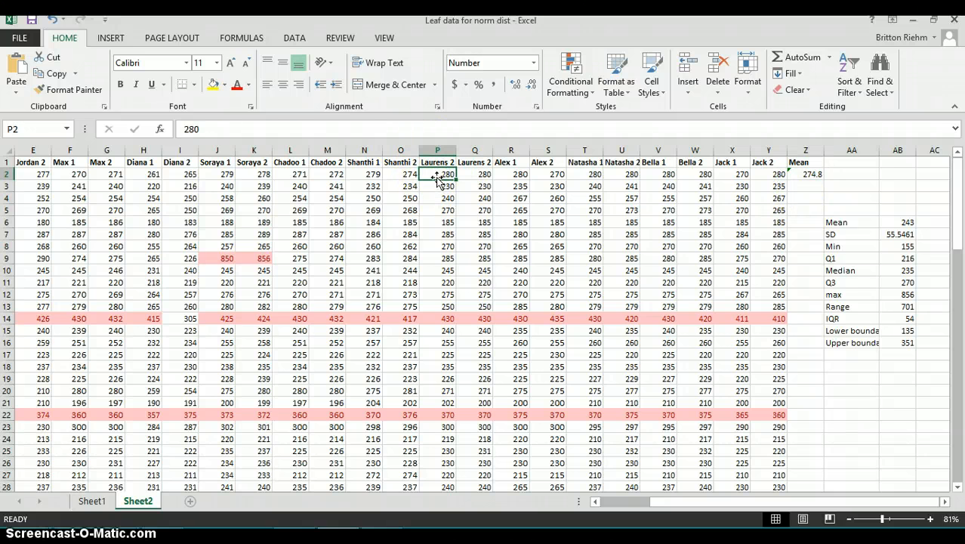
pyautogui.click(466, 174)
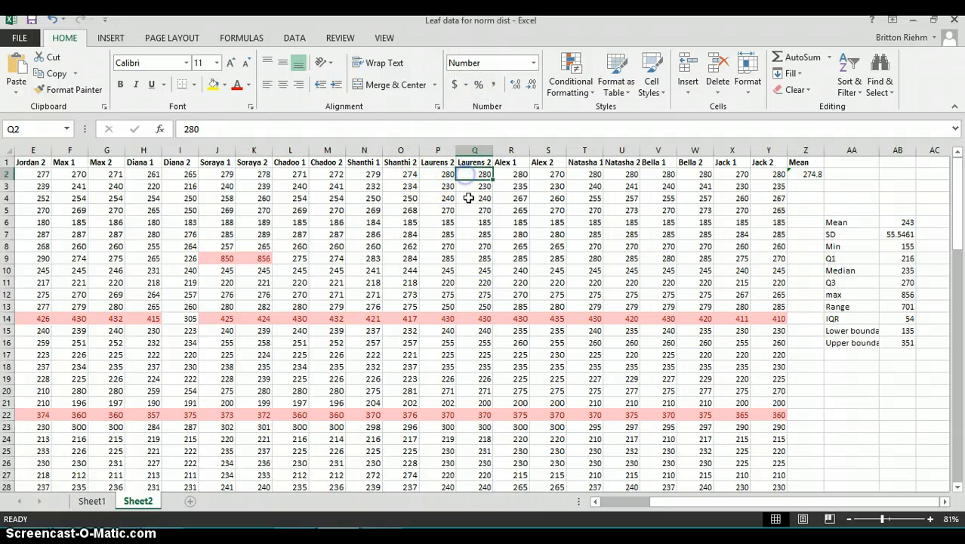
pyautogui.click(469, 198)
pyautogui.click(511, 246)
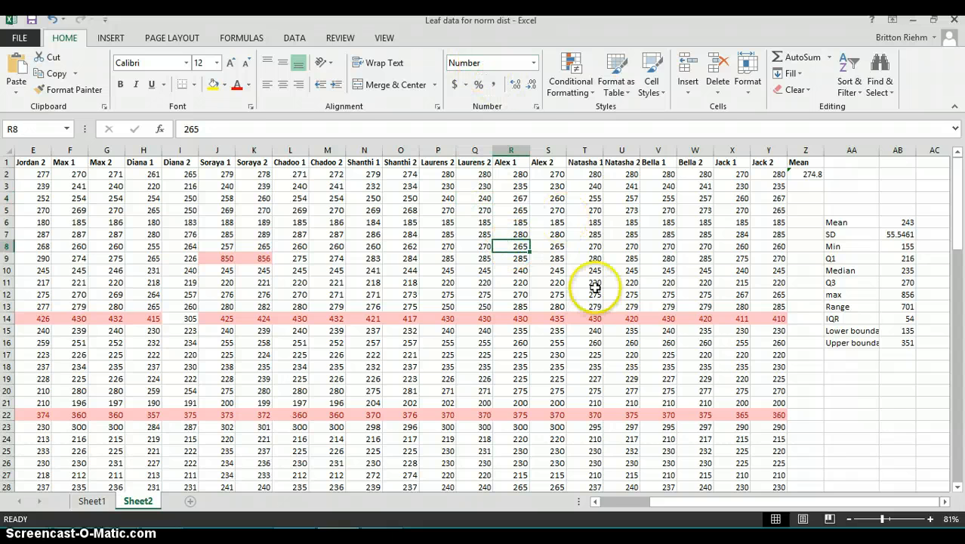
pyautogui.click(808, 185)
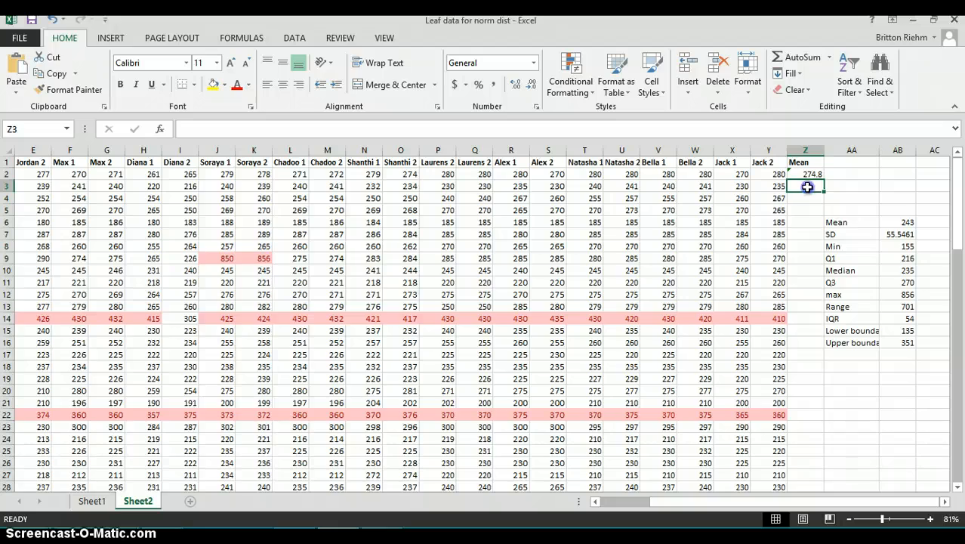
# Format the empty cells Z3:Z51 of the Mean column as Number.
pyautogui.moveTo(806, 252); pyautogui.dragTo(800, 415)
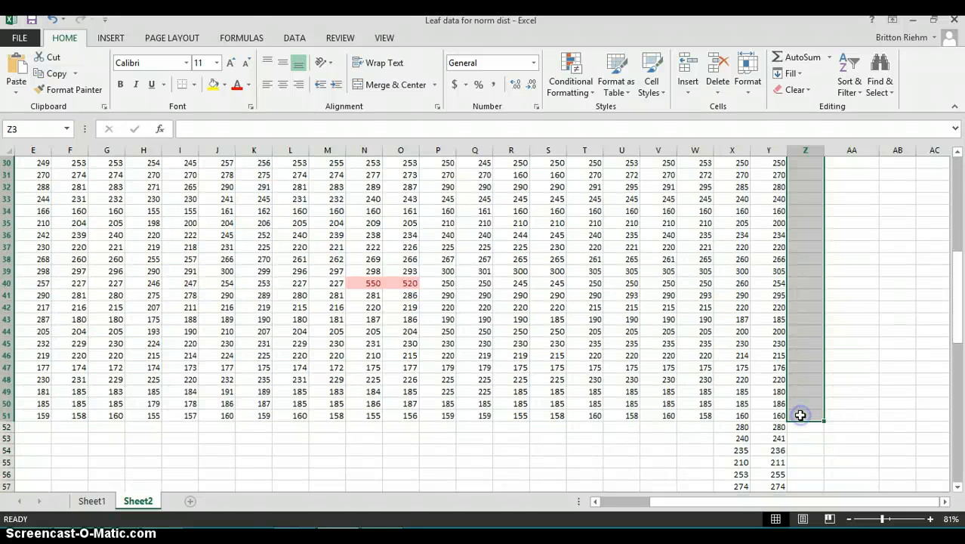
pyautogui.click(531, 68)
pyautogui.click(491, 125)
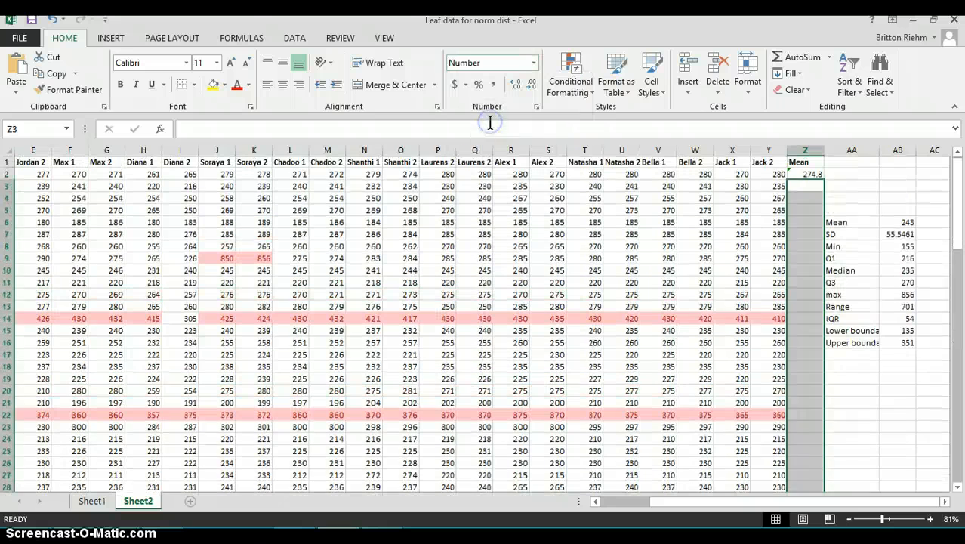
pyautogui.click(798, 188)
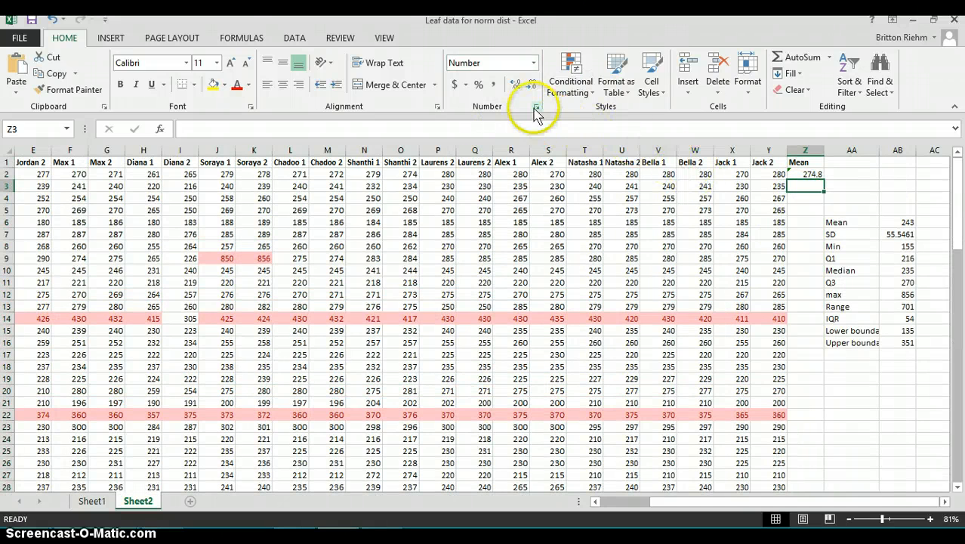
# Fill the mean formula from Z2 down through Z51.
pyautogui.click(797, 174)
pyautogui.moveTo(822, 177); pyautogui.dragTo(810, 457)
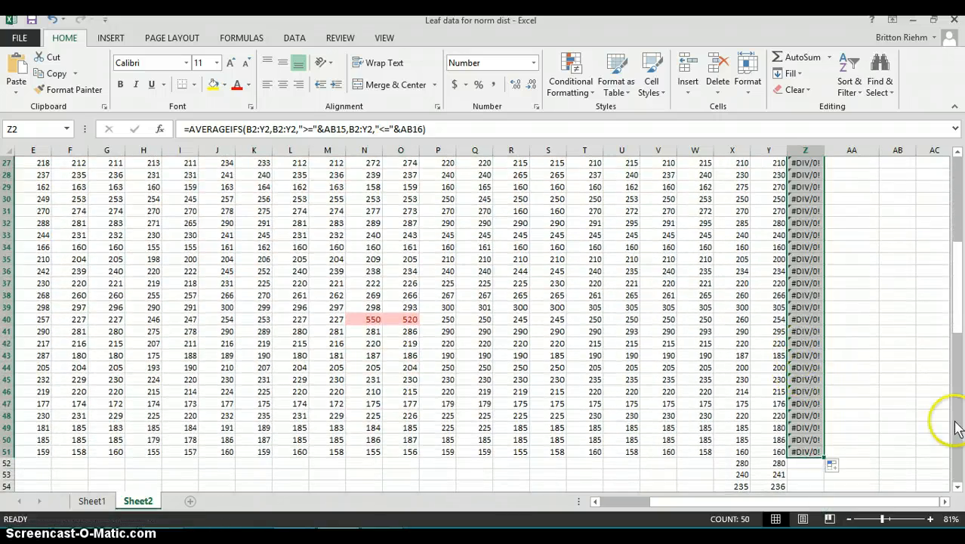
pyautogui.moveTo(950, 324); pyautogui.dragTo(932, 228)
pyautogui.click(847, 198)
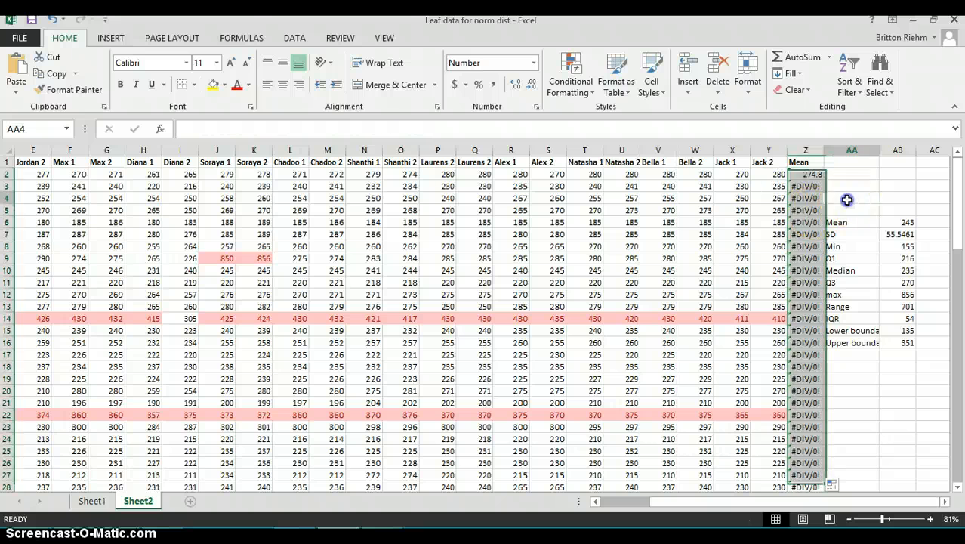
# Inspect the ranges and boundary references in Z3's copied formula, and undo the fill of the Mean column.
pyautogui.click(810, 187)
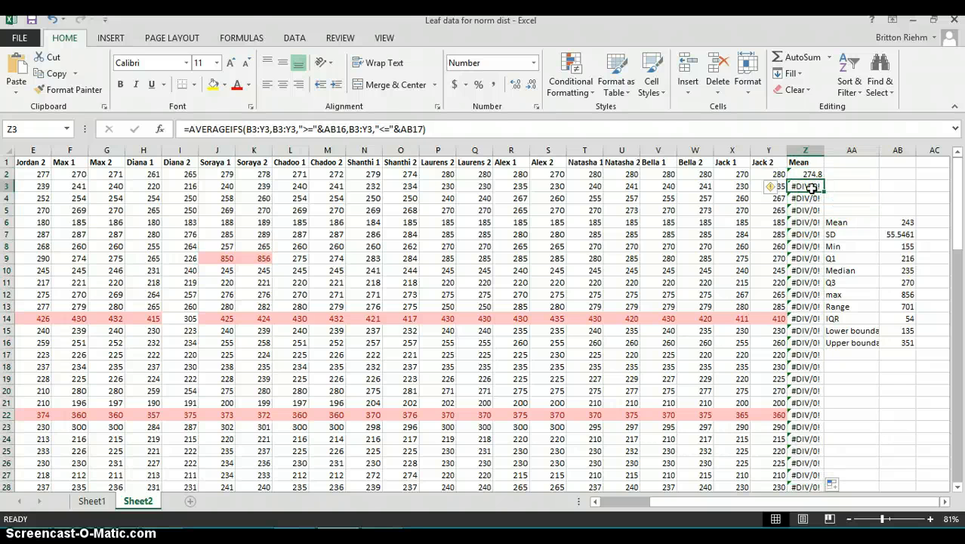
pyautogui.click(266, 130)
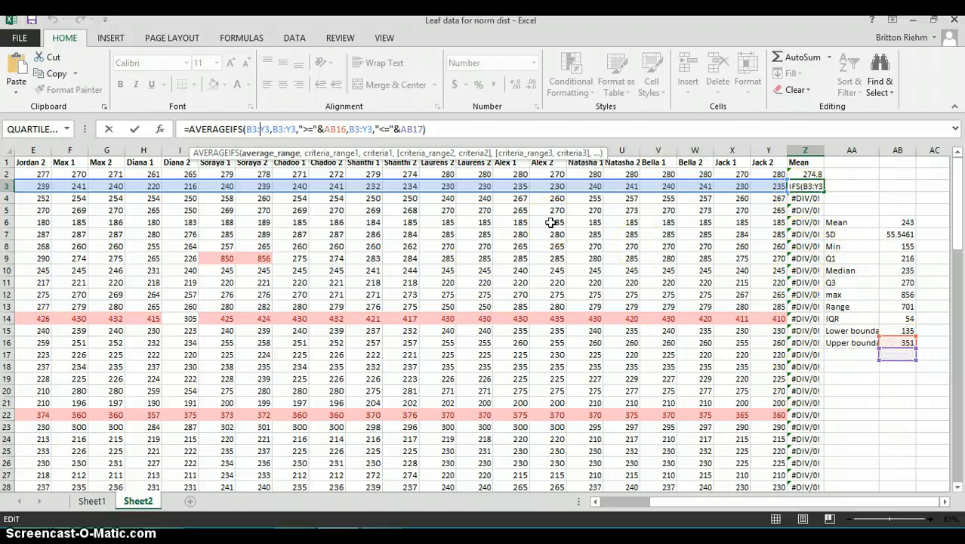
pyautogui.click(556, 133)
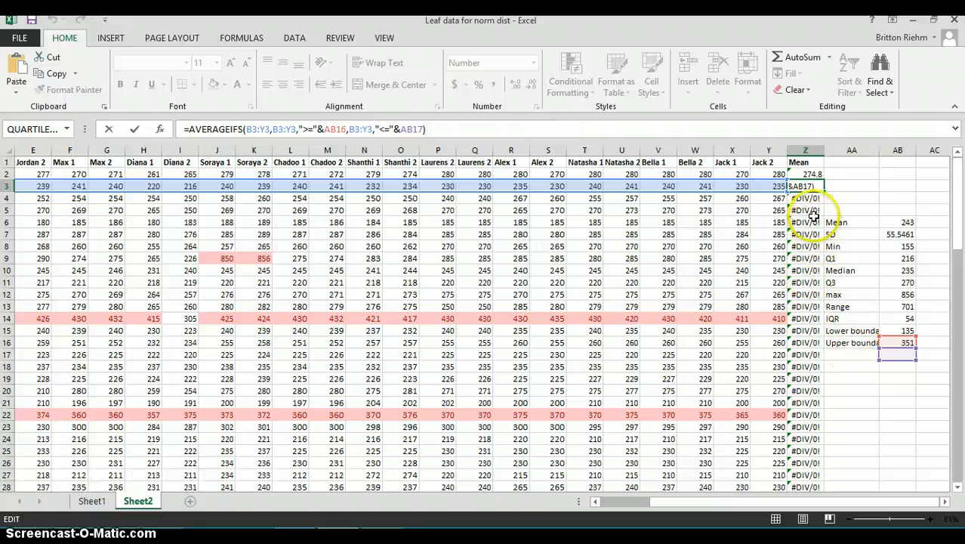
pyautogui.moveTo(813, 215); pyautogui.dragTo(814, 219)
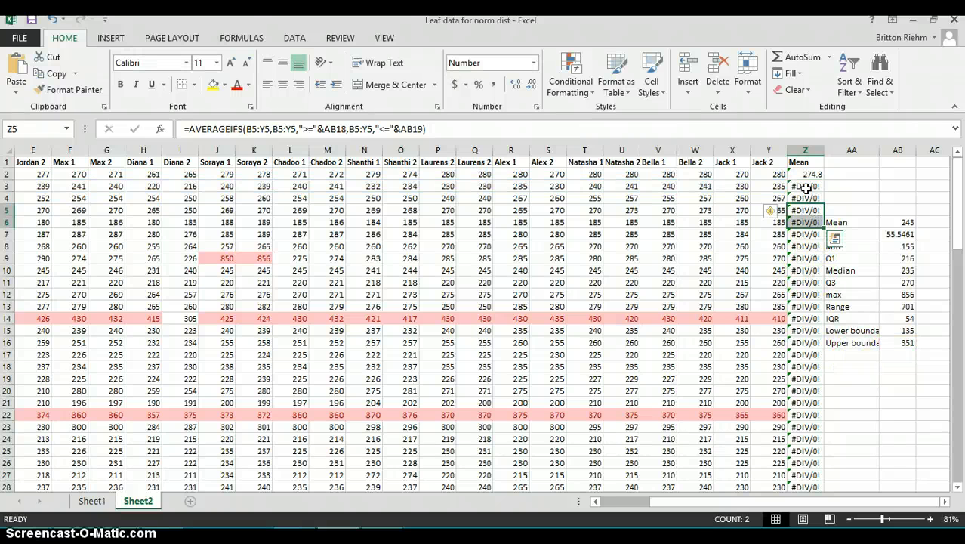
pyautogui.click(807, 188)
pyautogui.hotkey('ctrl', 'z')
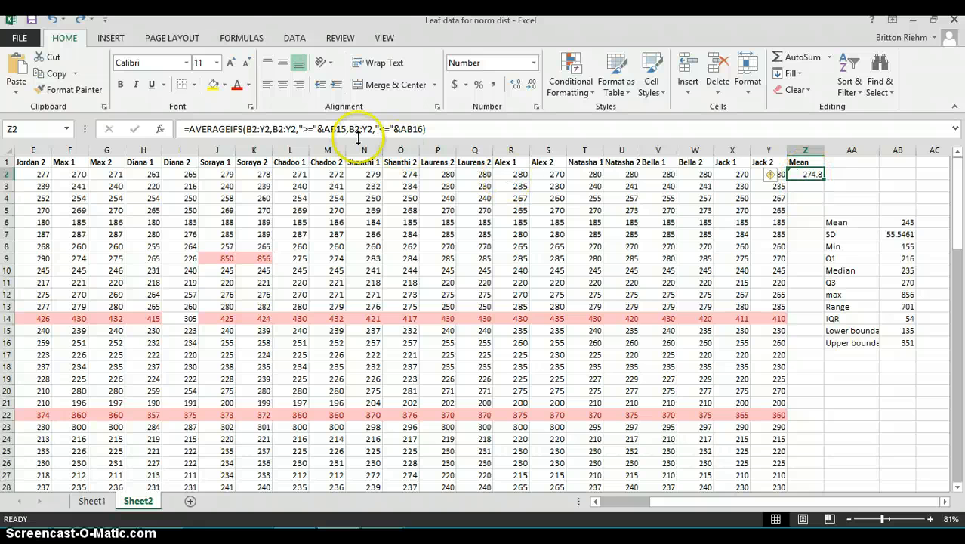
# Make the boundary references in Z2's AVERAGEIFS formula absolute, as $AB$15 and $AB$16.
pyautogui.click(324, 131)
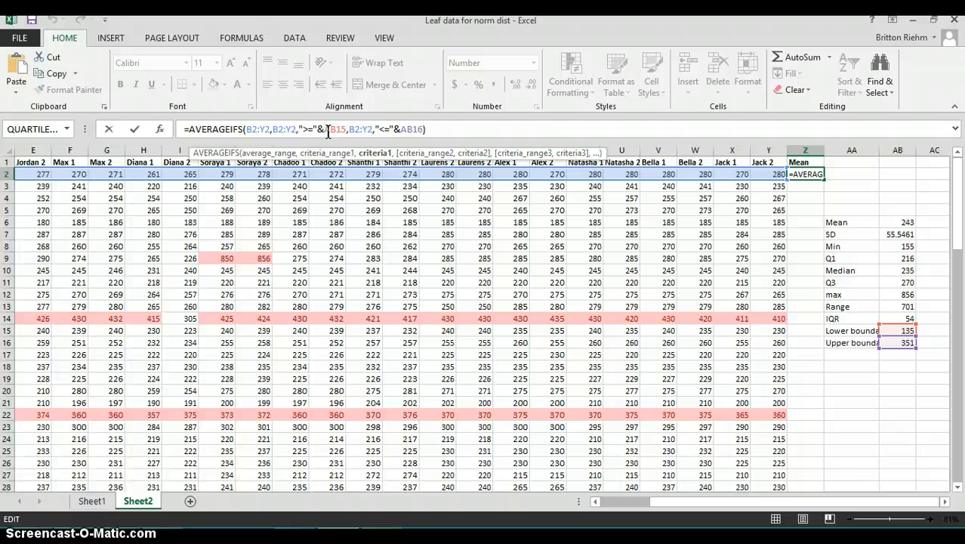
pyautogui.write('AB$')
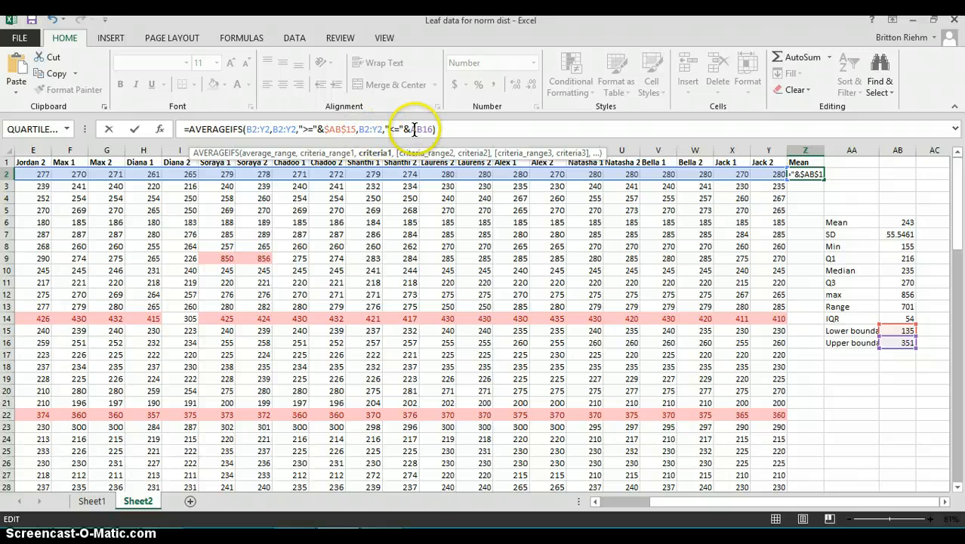
pyautogui.click(411, 130)
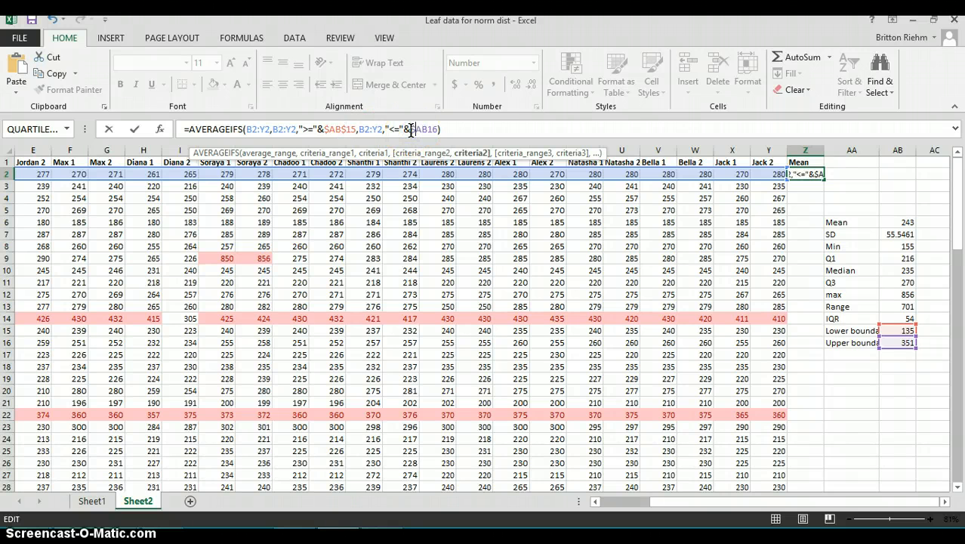
pyautogui.click(427, 129)
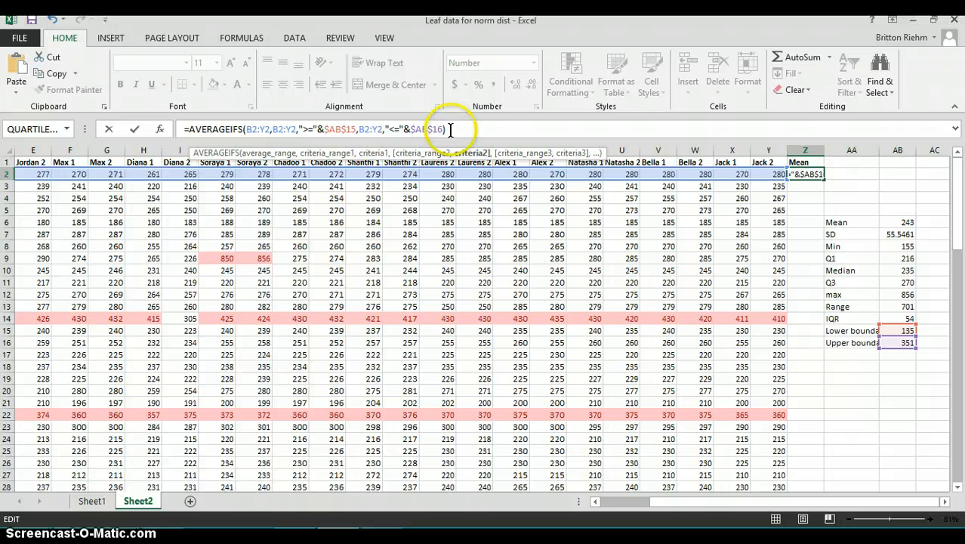
pyautogui.click(456, 130)
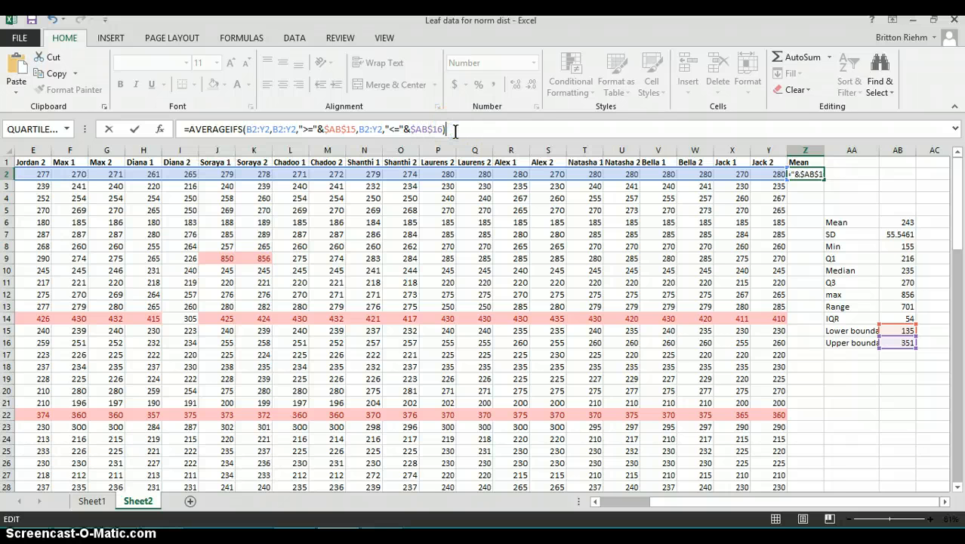
pyautogui.press('Return')
# Fill the corrected mean formula from Z2 down through Z51.
pyautogui.click(820, 174)
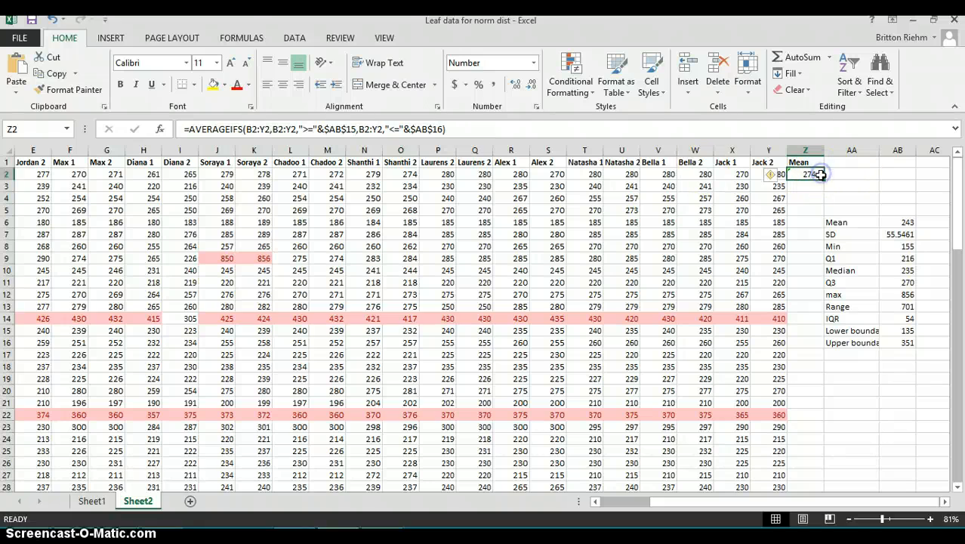
pyautogui.moveTo(822, 179); pyautogui.dragTo(795, 400)
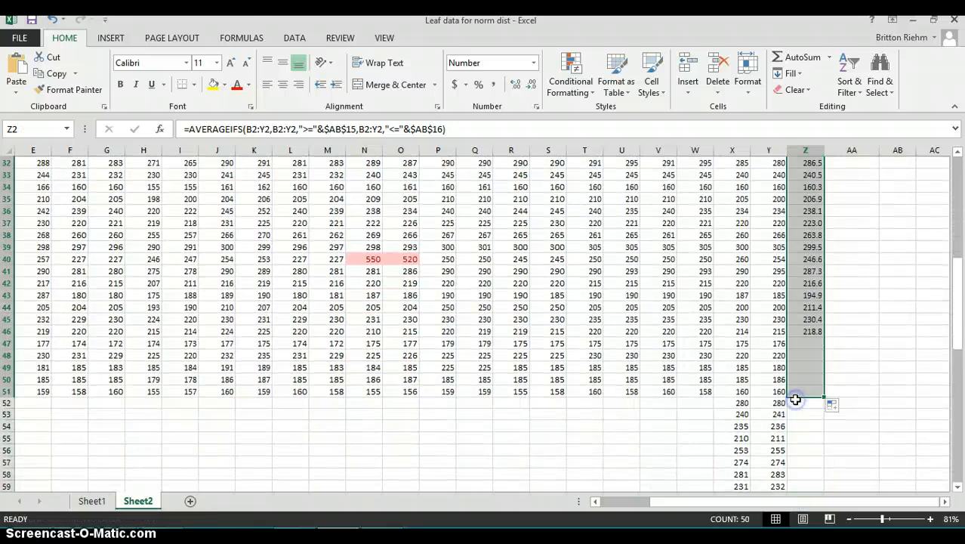
pyautogui.moveTo(952, 352); pyautogui.dragTo(953, 254)
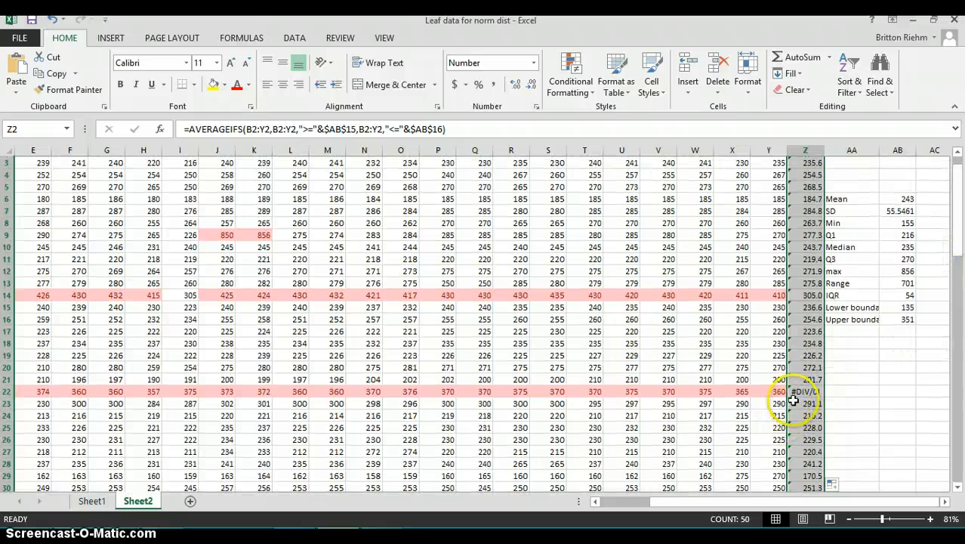
# Examine the mean in Z22 against the highlighted values across row 22 and the upper boundary in AB16.
pyautogui.click(802, 388)
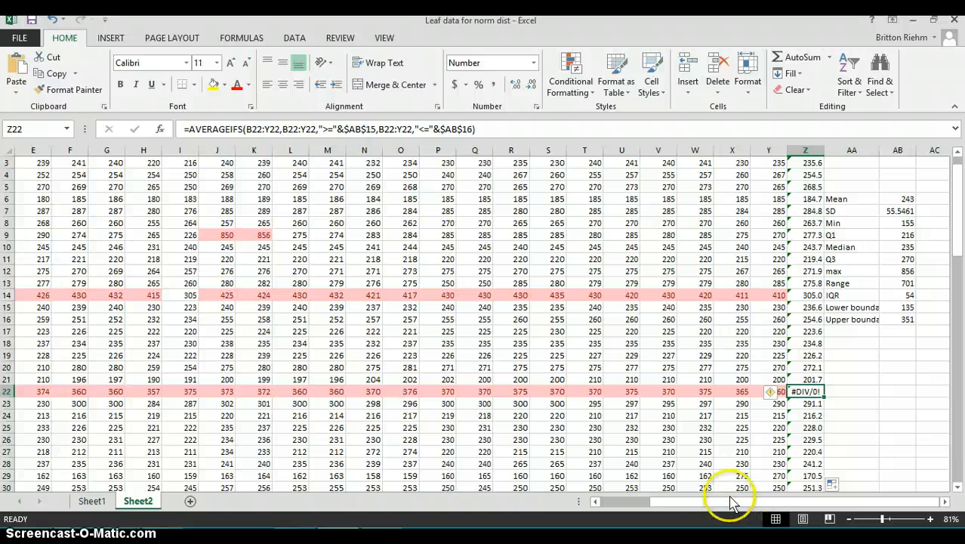
pyautogui.moveTo(721, 502); pyautogui.dragTo(672, 502)
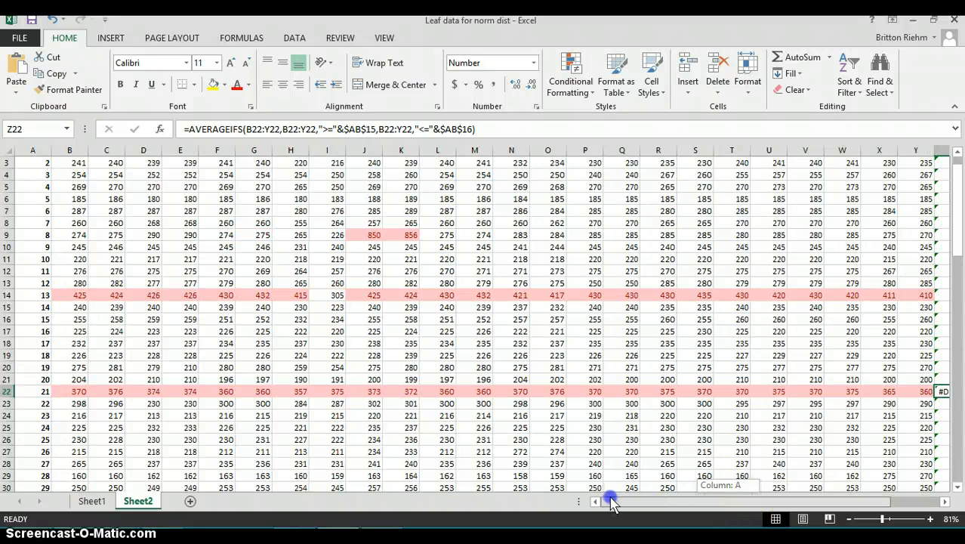
pyautogui.moveTo(612, 505); pyautogui.dragTo(764, 505)
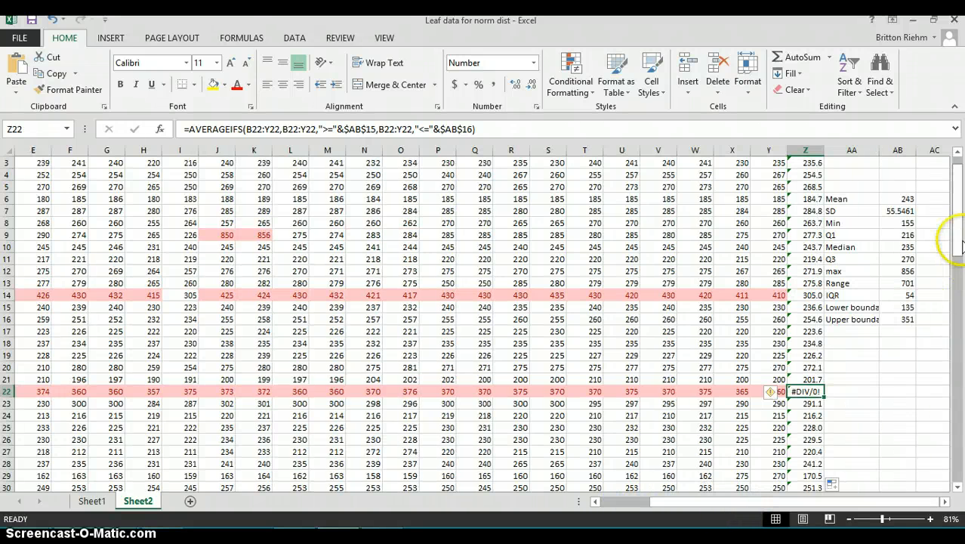
pyautogui.moveTo(958, 239); pyautogui.dragTo(951, 213)
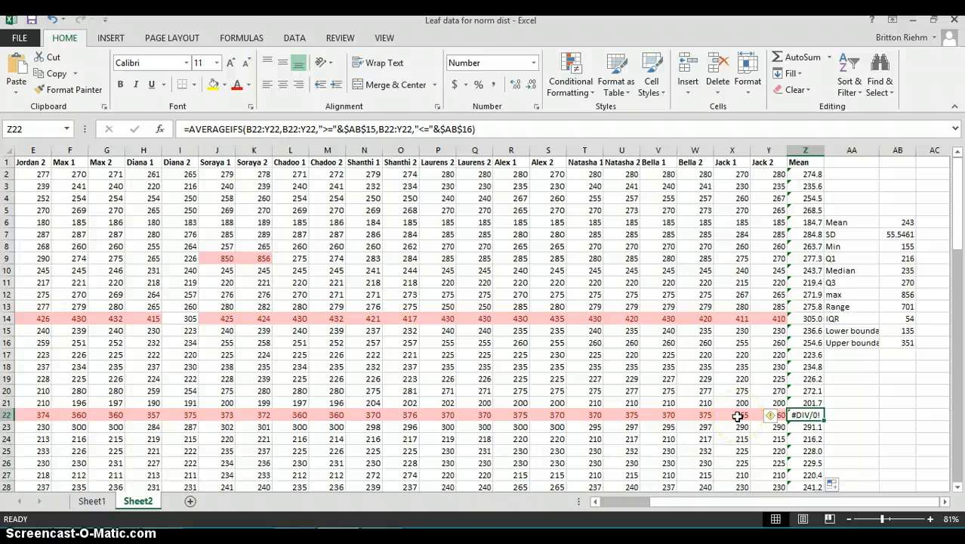
pyautogui.click(903, 344)
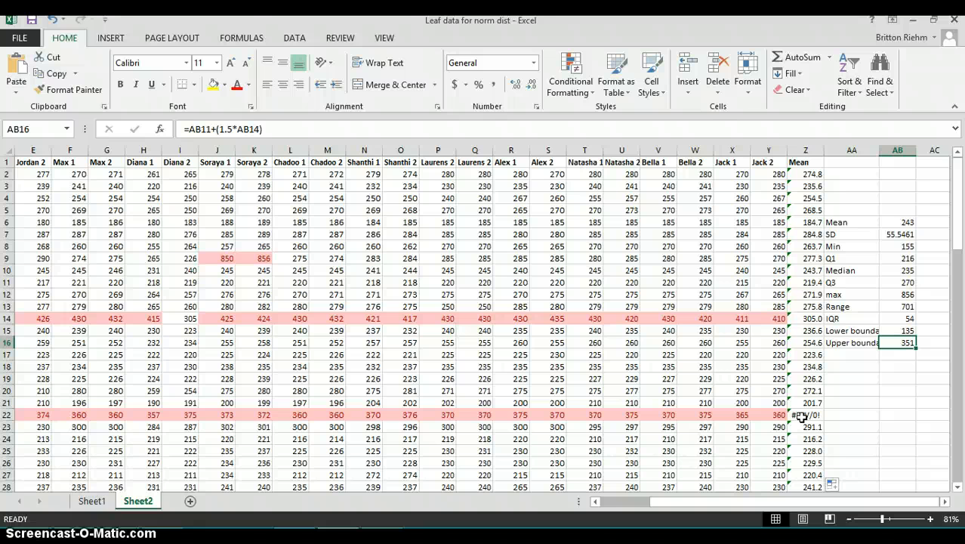
# Check the mean formula in Z14 and clear the only non-highlighted value in row 14, cell I14.
pyautogui.click(801, 319)
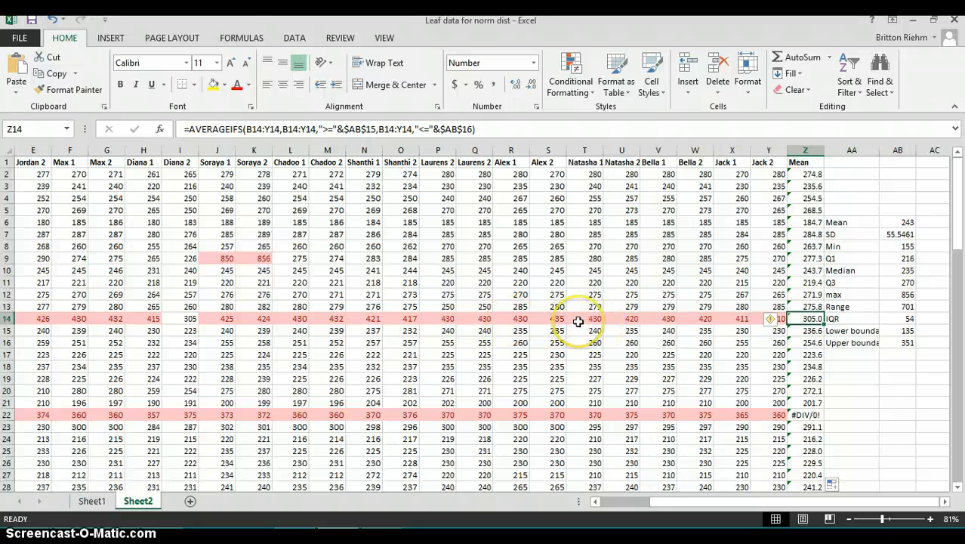
pyautogui.click(183, 318)
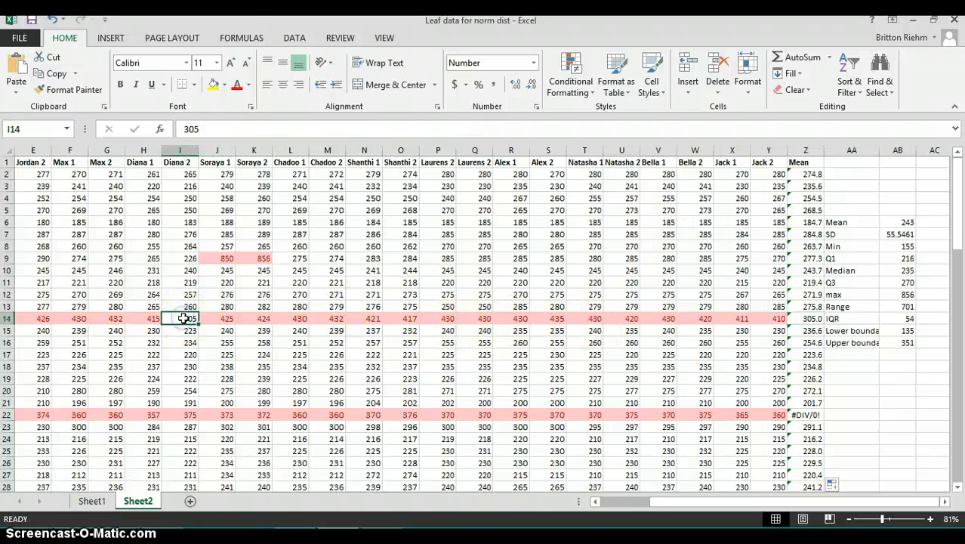
pyautogui.press('BackSpace')
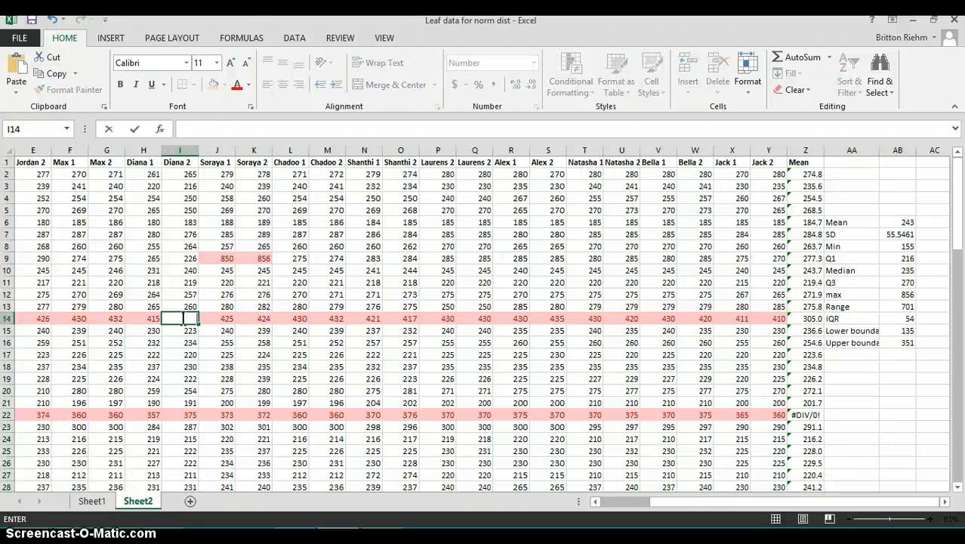
pyautogui.click(797, 317)
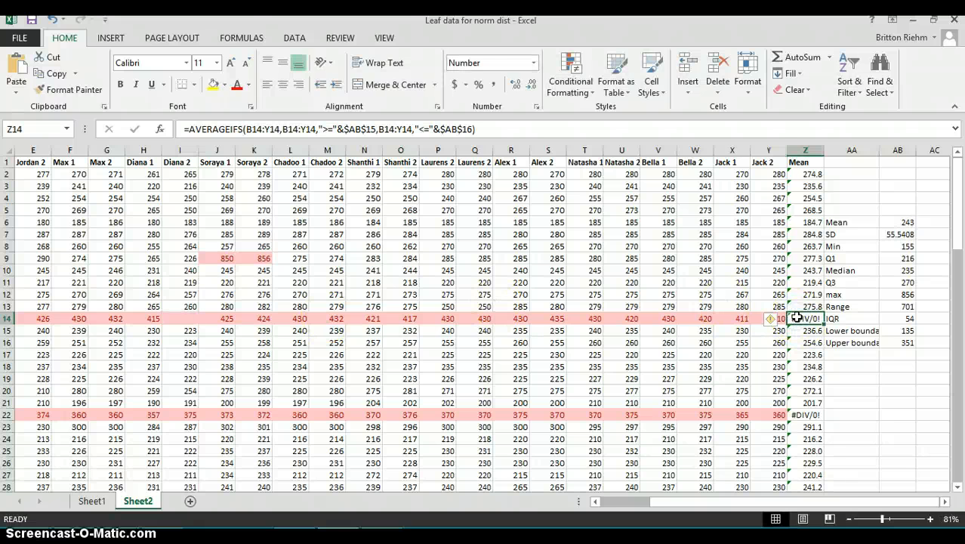
# Replace the formula in Z14 with =average(b14:y14).
pyautogui.click(496, 129)
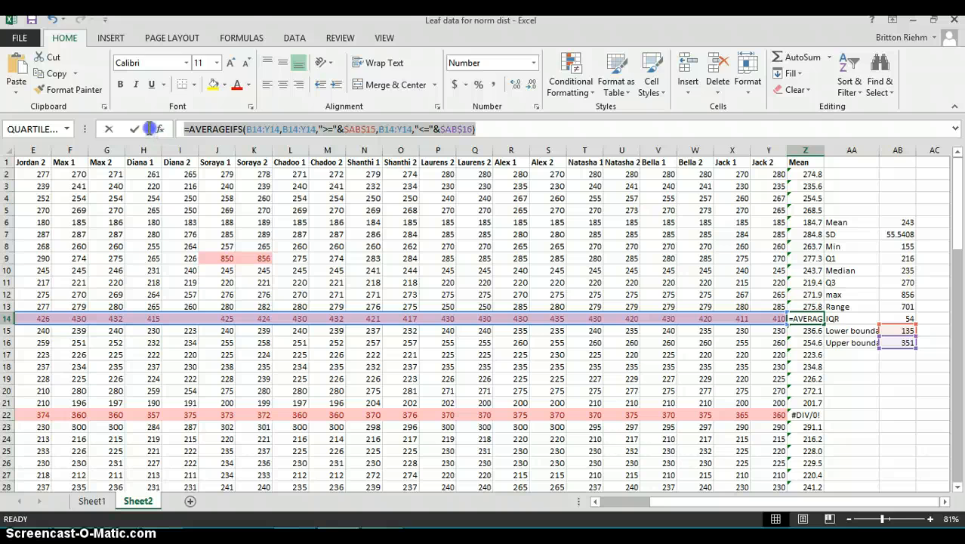
pyautogui.write('=')
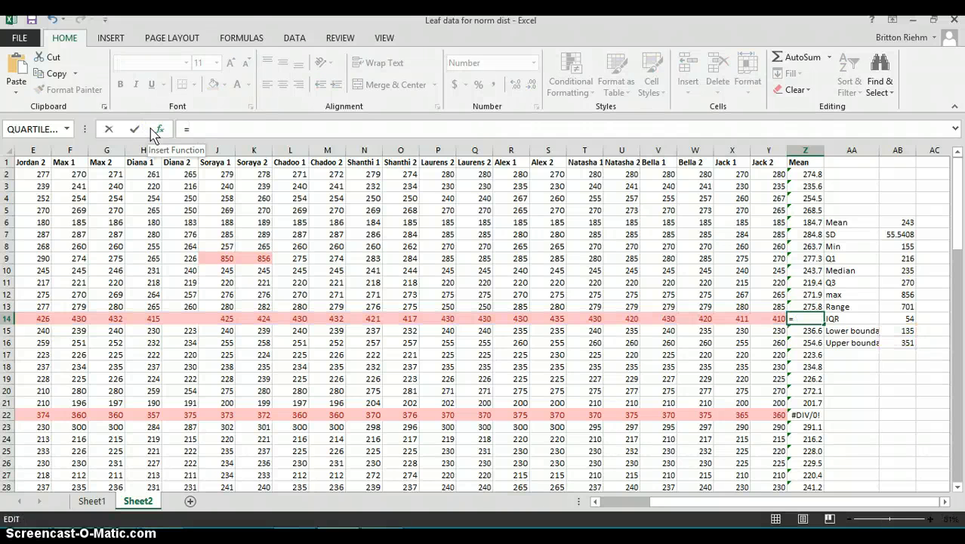
pyautogui.write('averafg')
pyautogui.press('BackSpace')
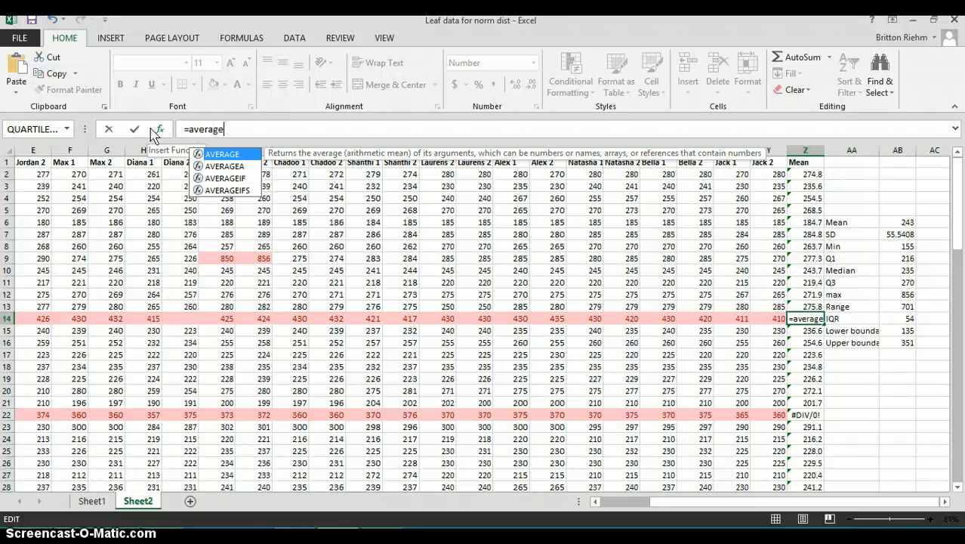
pyautogui.write('ge(')
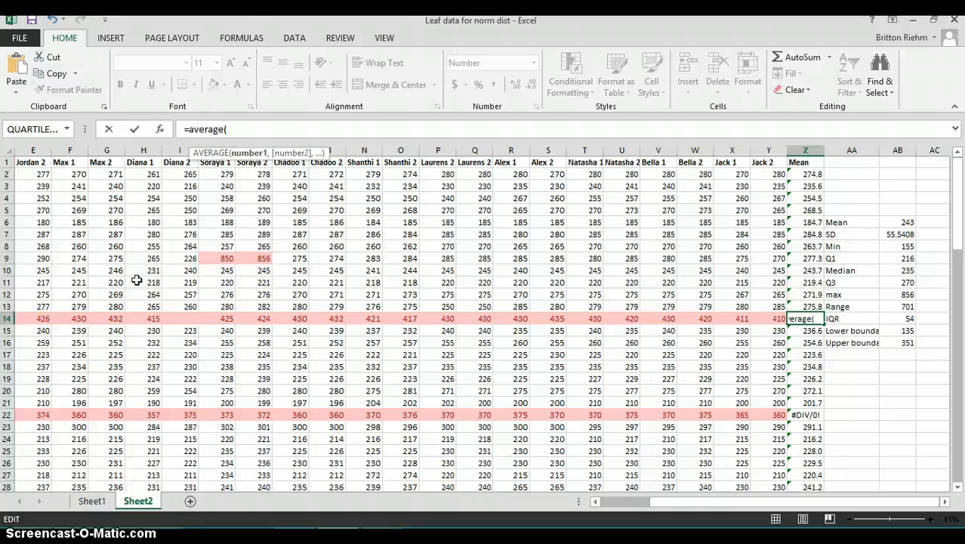
pyautogui.write('b')
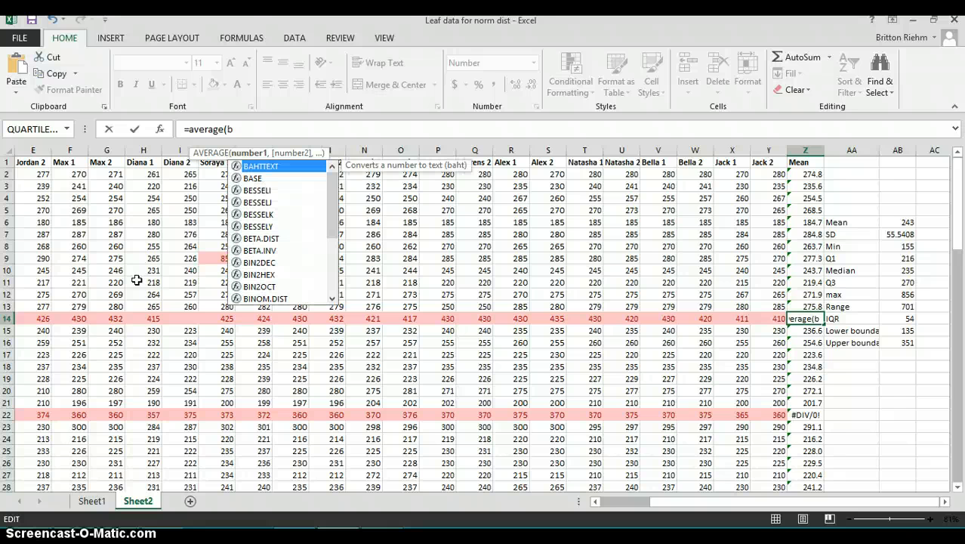
pyautogui.write('14')
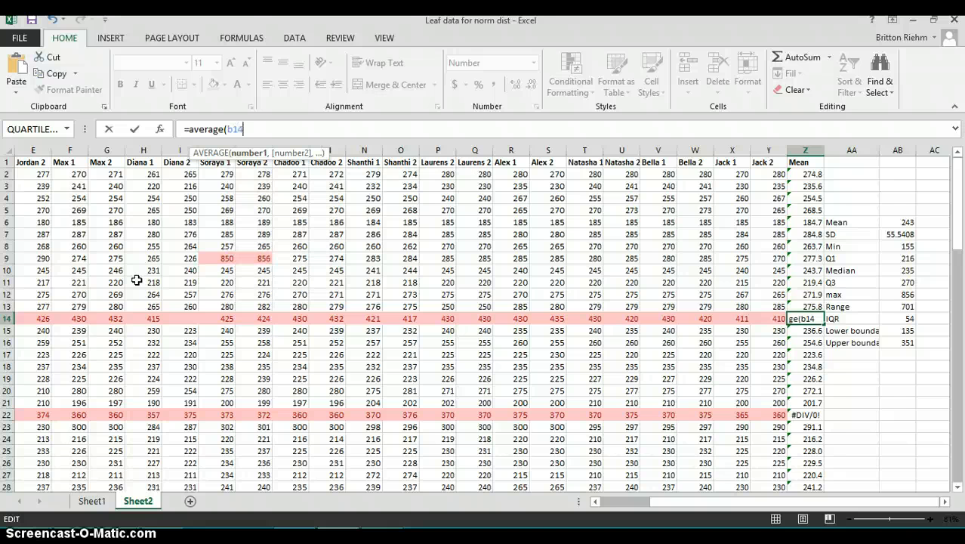
pyautogui.write(':y14')
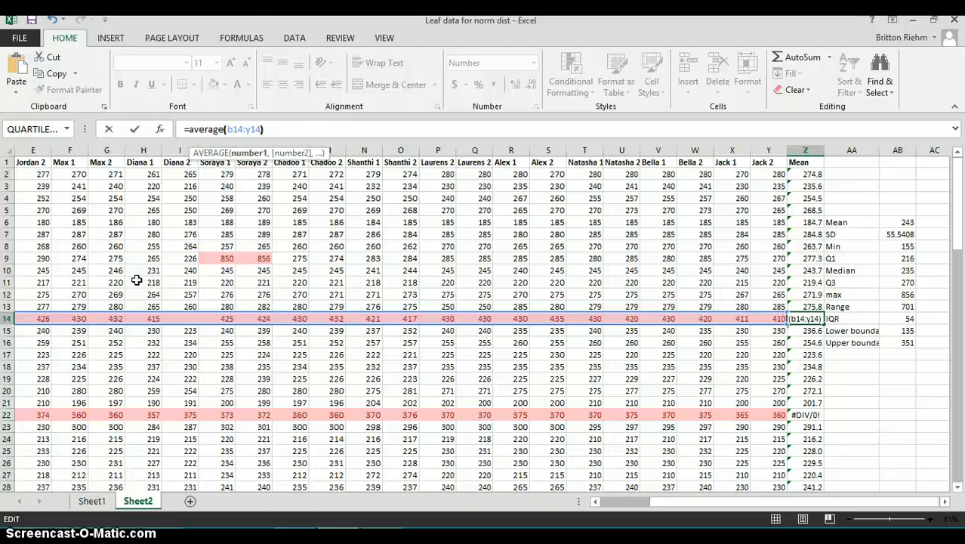
pyautogui.press('Return')
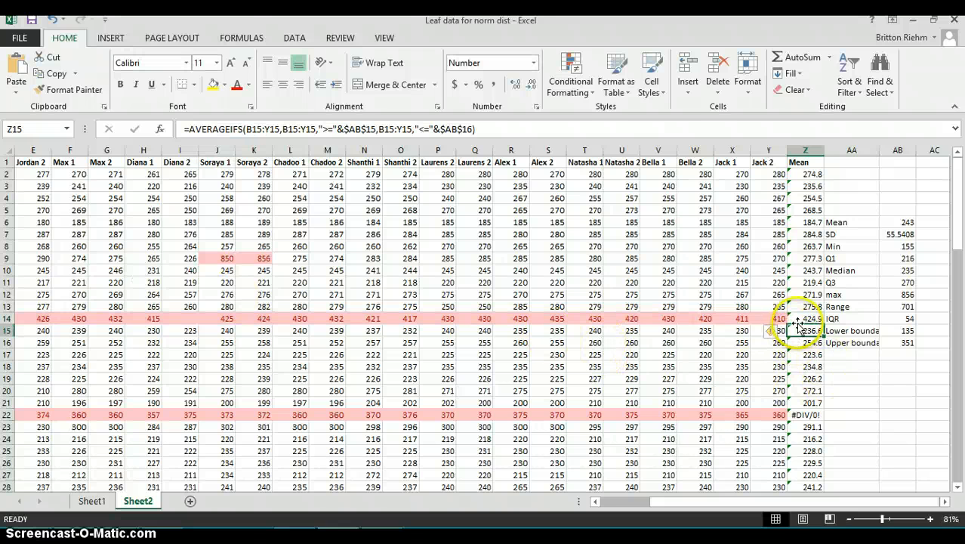
# Check the mean formula in Z14 and replace the formula in Z22 with =average(b22:y22).
pyautogui.click(806, 319)
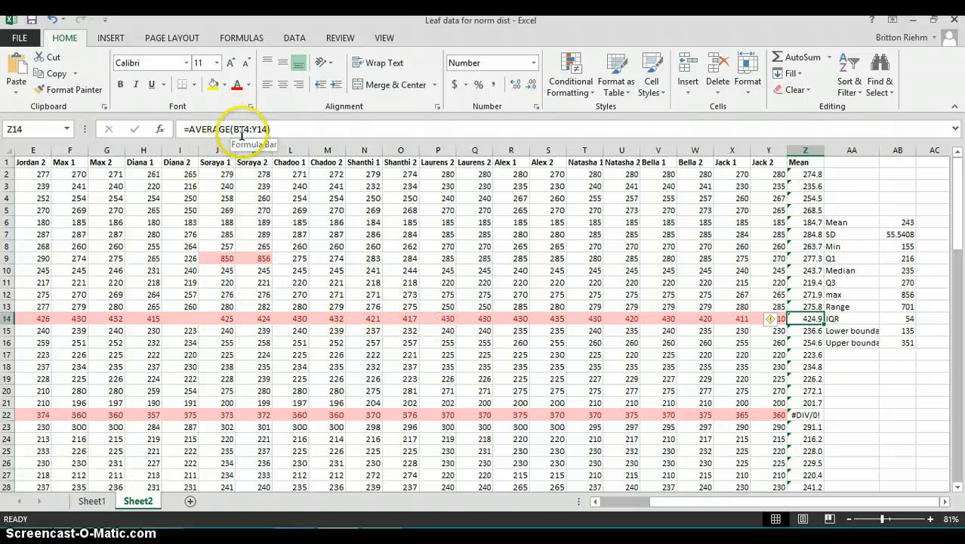
pyautogui.click(799, 416)
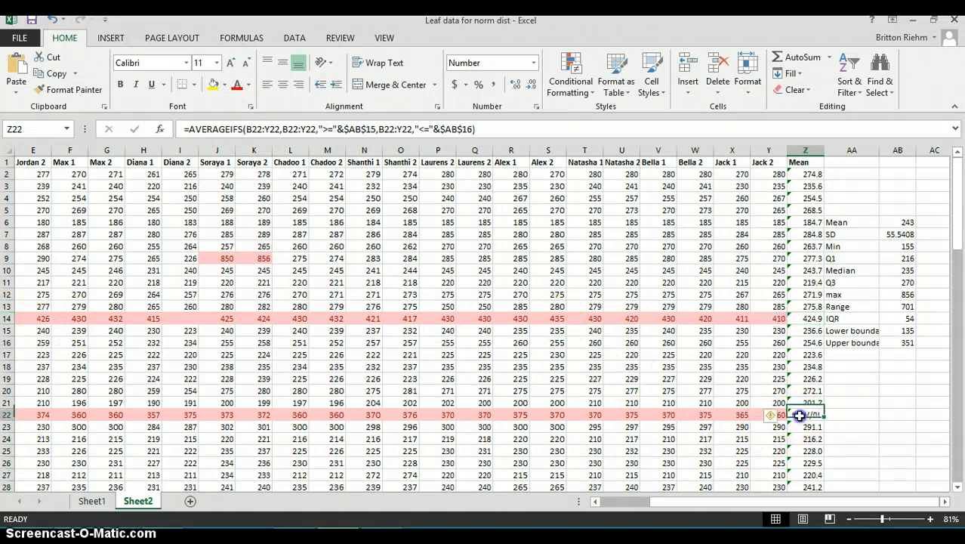
pyautogui.click(501, 130)
pyautogui.moveTo(477, 129); pyautogui.dragTo(168, 132)
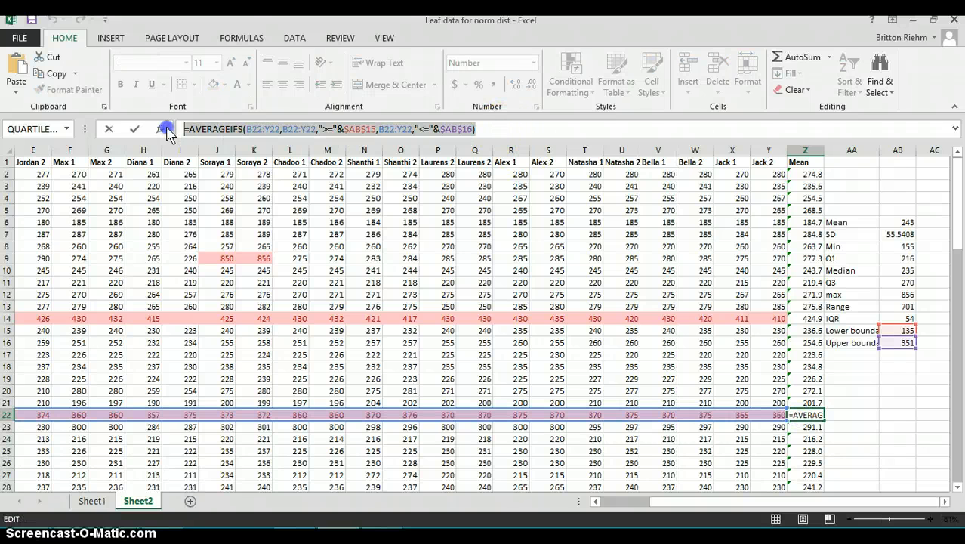
pyautogui.write('=a')
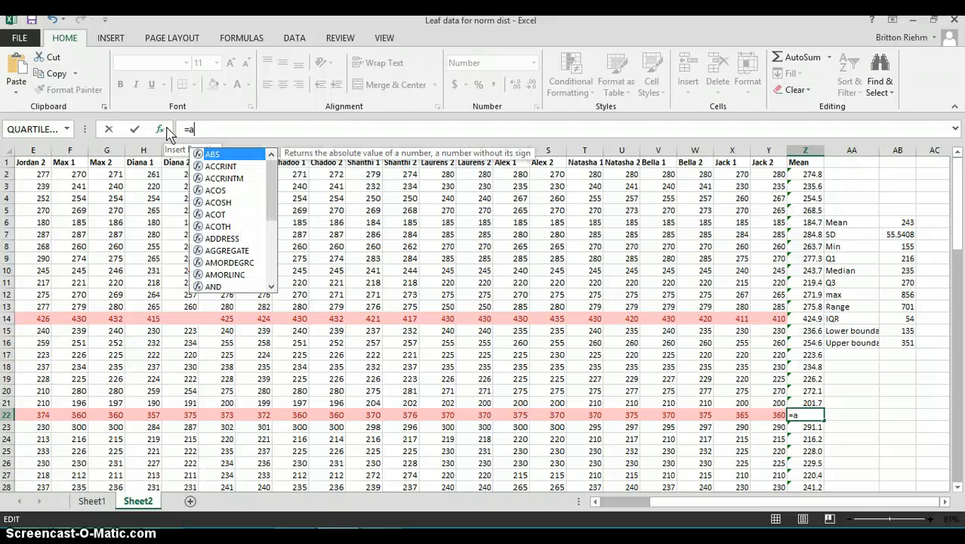
pyautogui.write('verage')
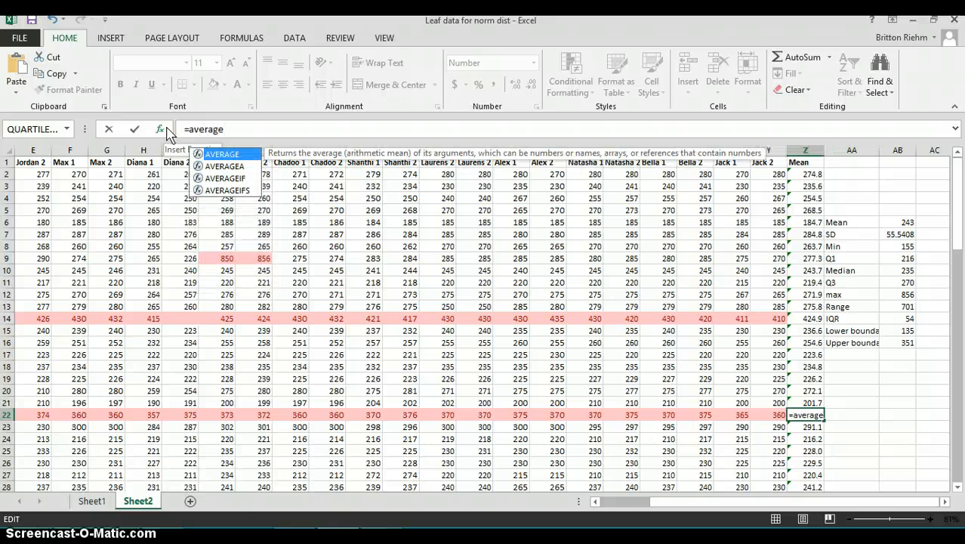
pyautogui.write('(')
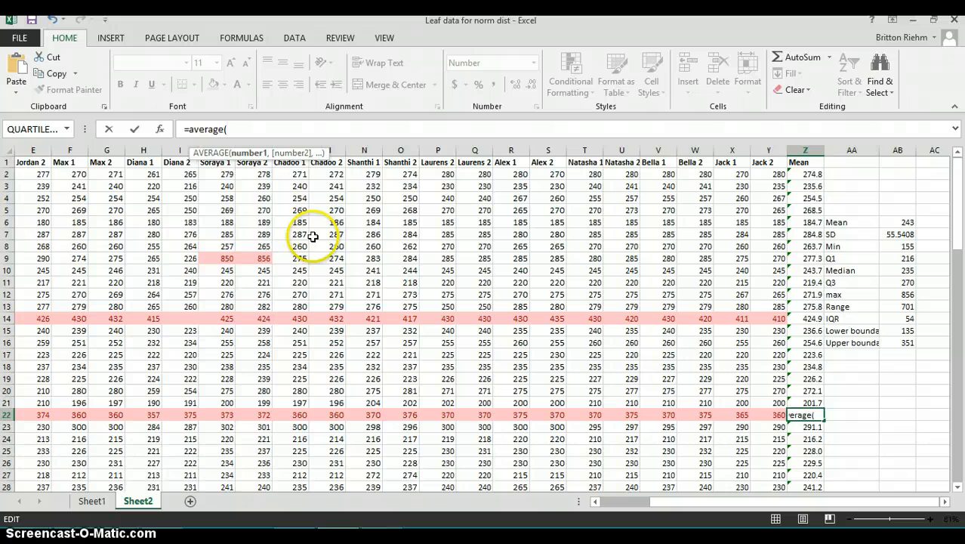
pyautogui.write('b22:y22')
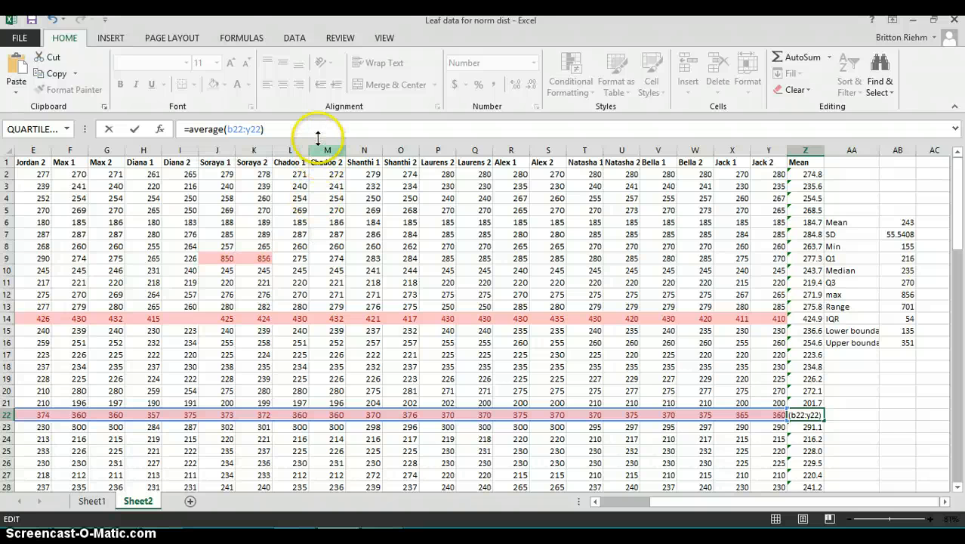
pyautogui.press('Return')
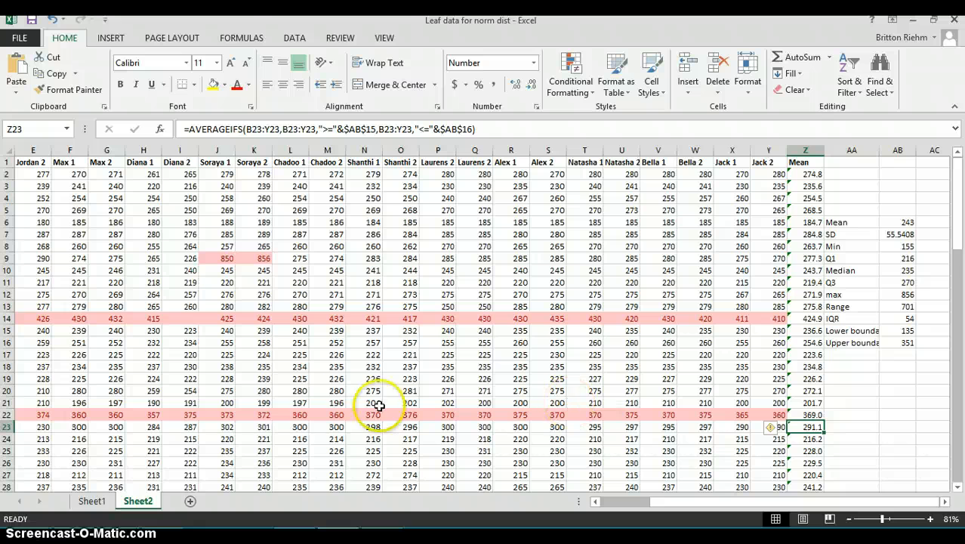
pyautogui.scroll(-2, 953, 259)
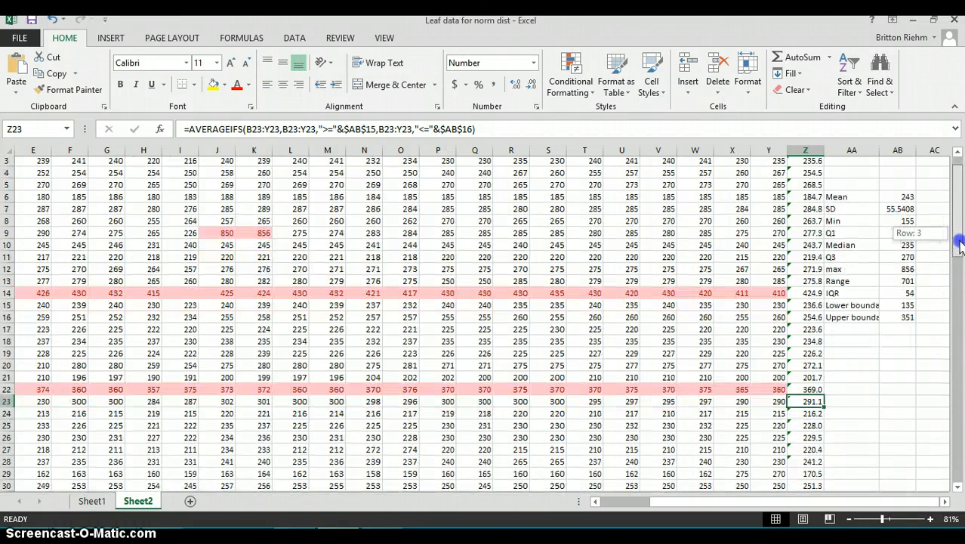
pyautogui.scroll(2, 953, 258)
pyautogui.moveTo(843, 219)
pyautogui.mouseDown()
pyautogui.moveTo(861, 254)
pyautogui.moveTo(841, 220)
pyautogui.mouseUp()
pyautogui.click(840, 212)
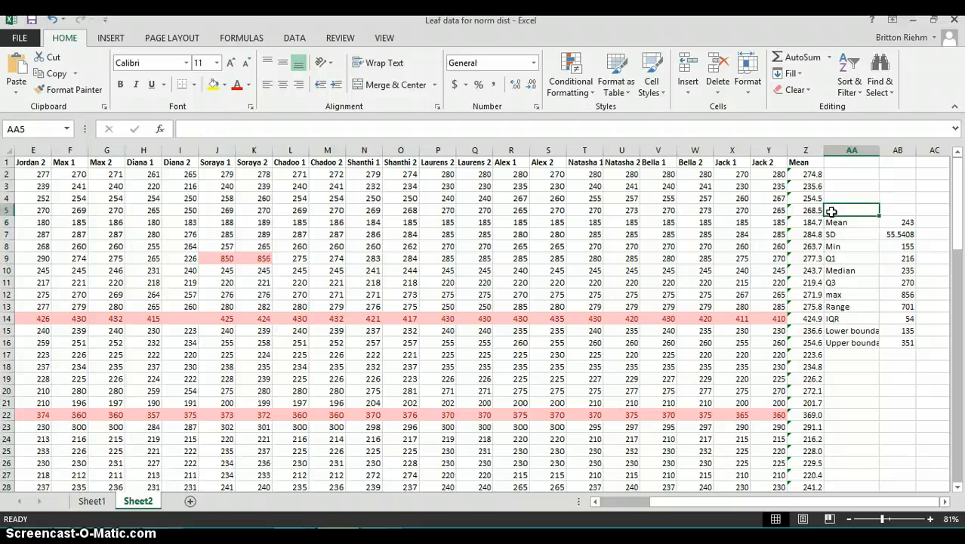